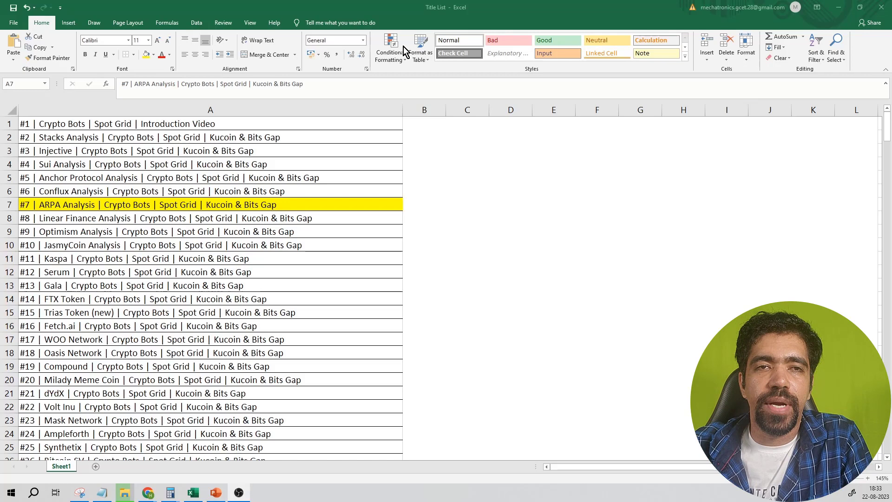
# Search CoinMarketCap for 'arpa' and open the ARPA coin page.
pyautogui.hotkey('alt', 'Tab')
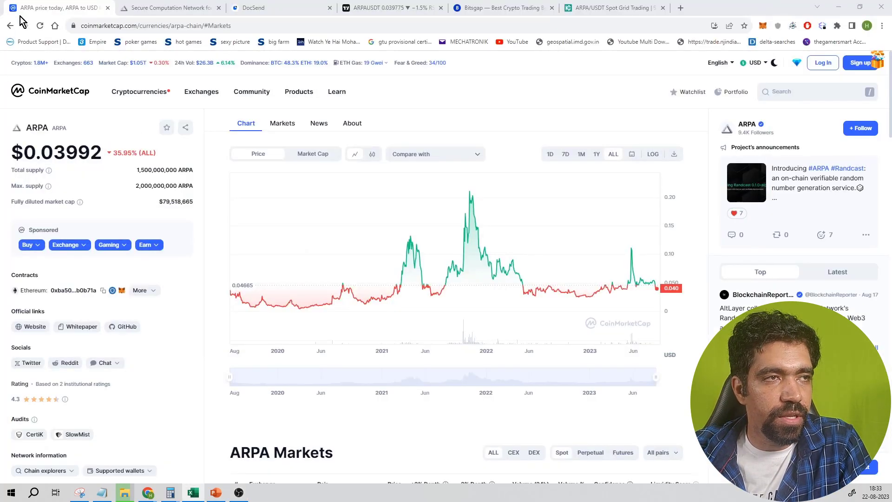
pyautogui.click(798, 95)
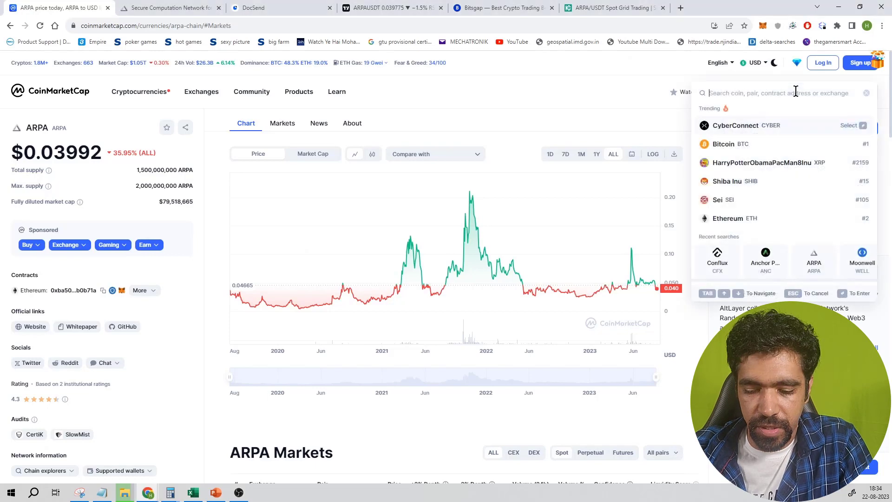
pyautogui.write('arpa')
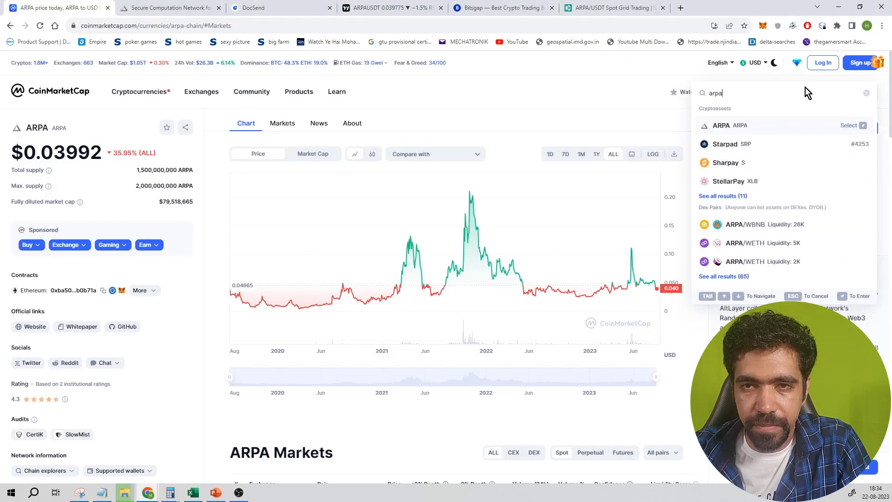
pyautogui.click(760, 126)
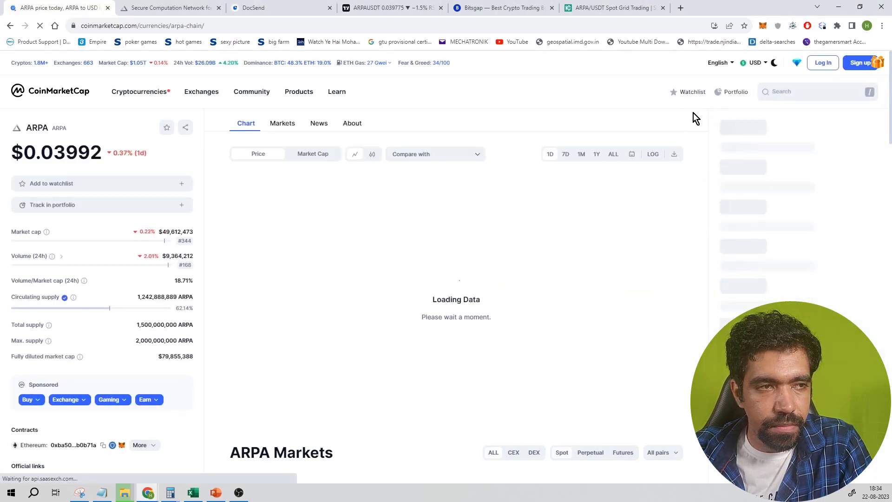
# Chart ARPA's market cap instead of price and show its Markets table of 66 pairs.
pyautogui.moveTo(12, 153); pyautogui.dragTo(329, 148)
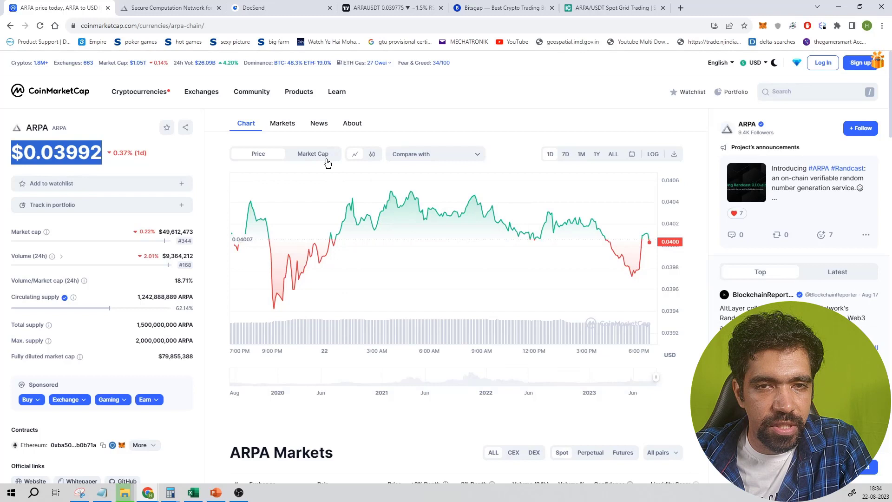
pyautogui.click(325, 155)
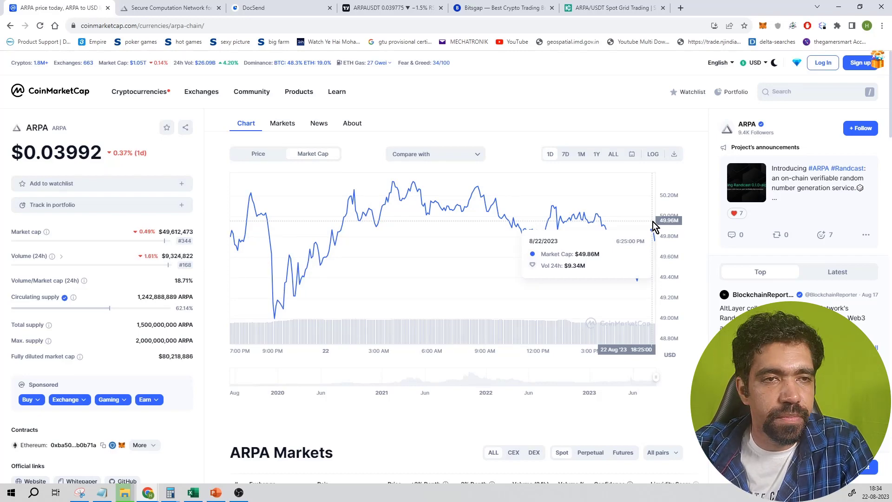
pyautogui.click(284, 124)
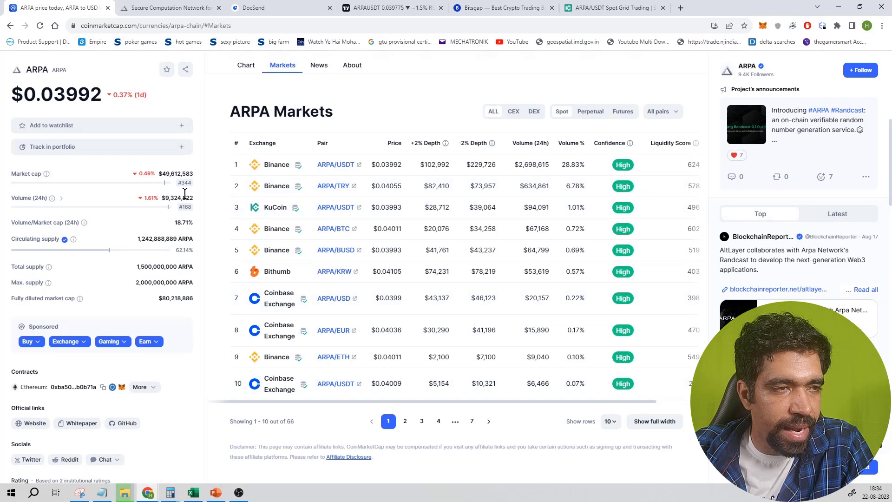
# Return to ARPA's chart section and open its Ethereum contract address on Etherscan.
pyautogui.moveTo(185, 182)
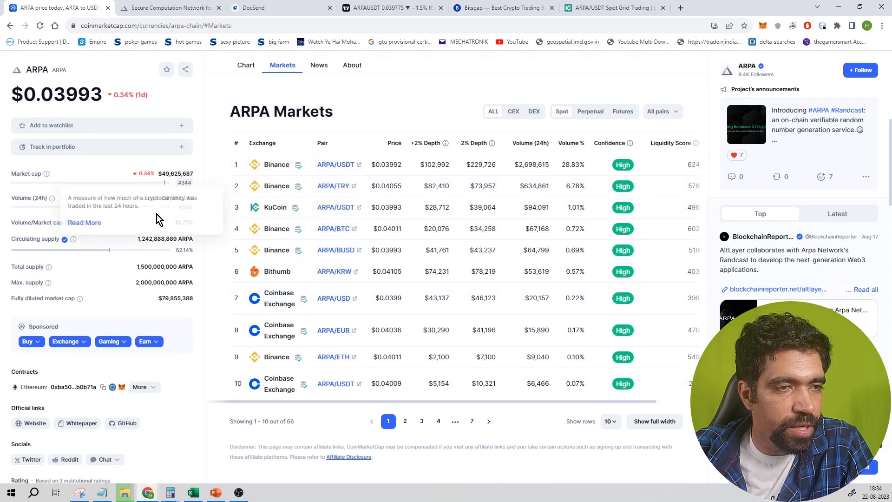
pyautogui.click(246, 66)
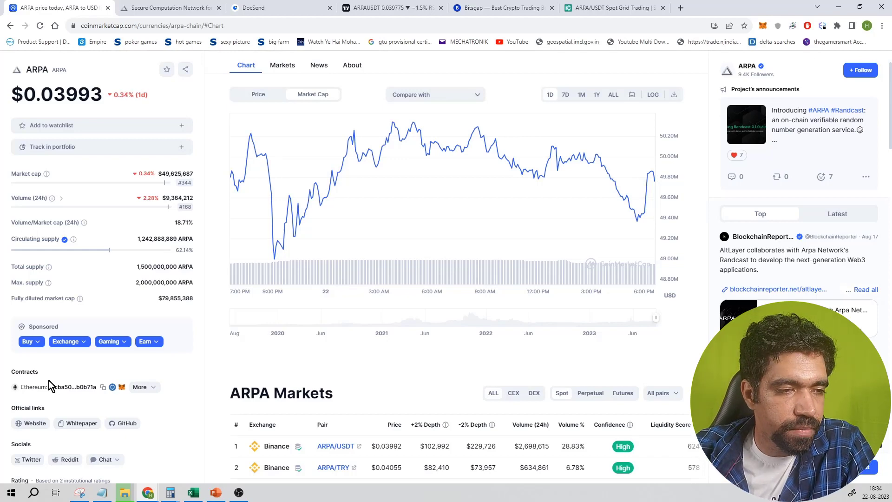
pyautogui.click(50, 381)
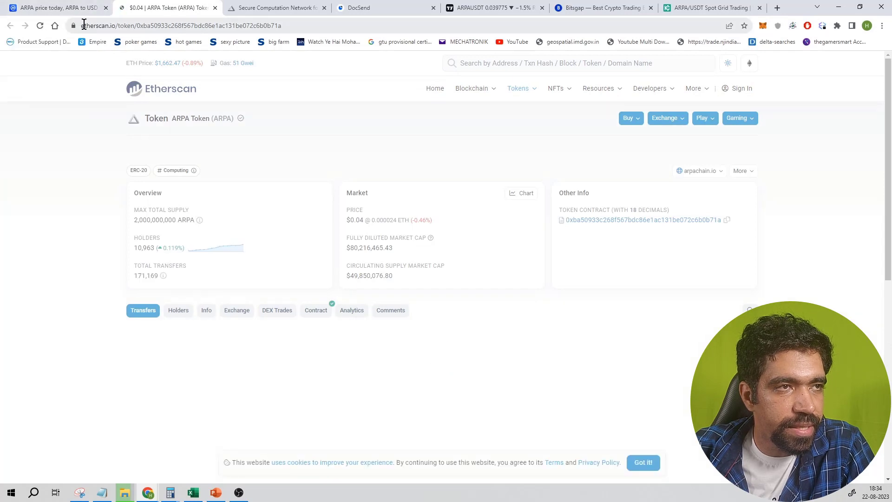
# Scroll down the Etherscan ARPA token page and show its Holders list.
pyautogui.moveTo(84, 24); pyautogui.dragTo(313, 26)
pyautogui.click(85, 245)
pyautogui.scroll(-2, 102, 249)
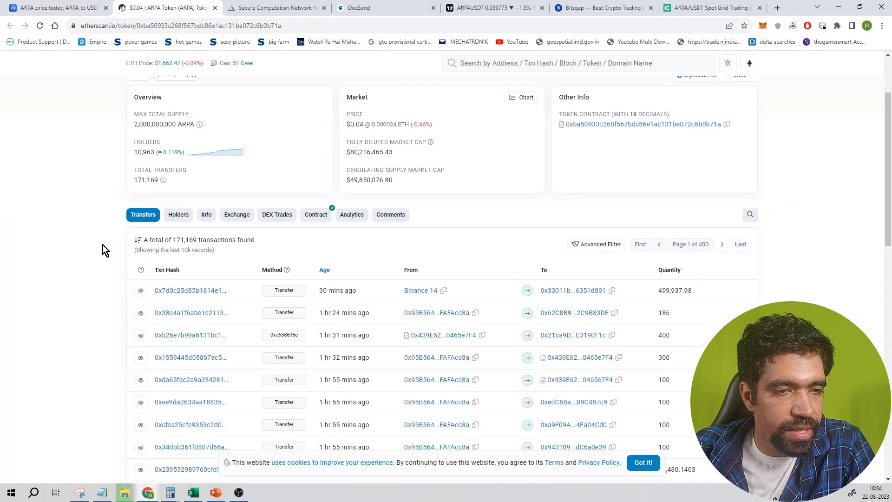
pyautogui.scroll(-1, 211, 211)
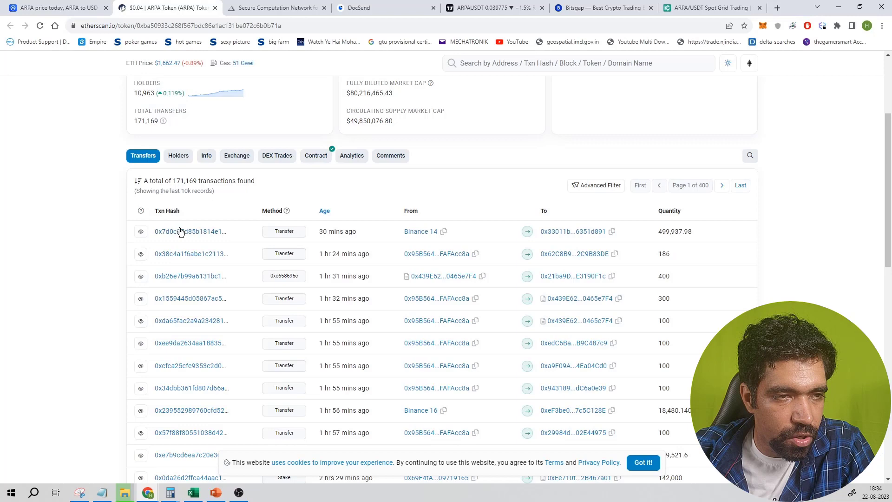
pyautogui.click(179, 156)
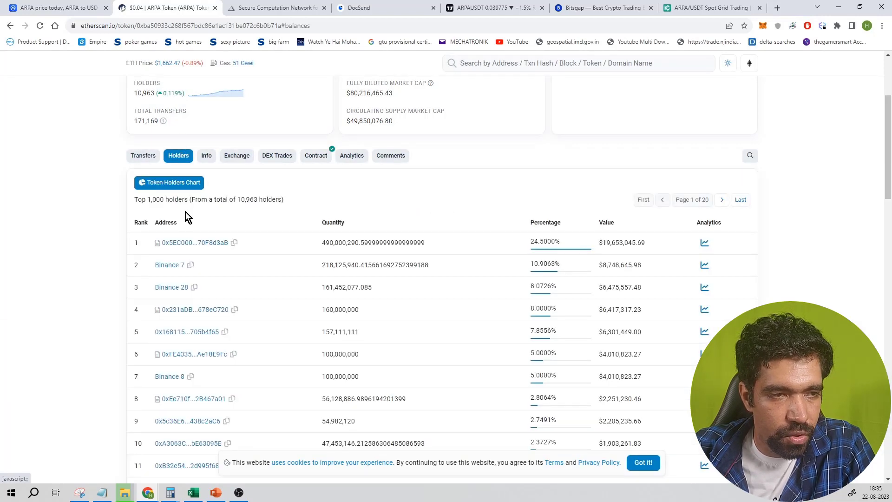
# Highlight the top three holders' shares: 24.5%, 10.9063% and 8.0726%.
pyautogui.doubleClick(554, 240)
pyautogui.click(562, 241)
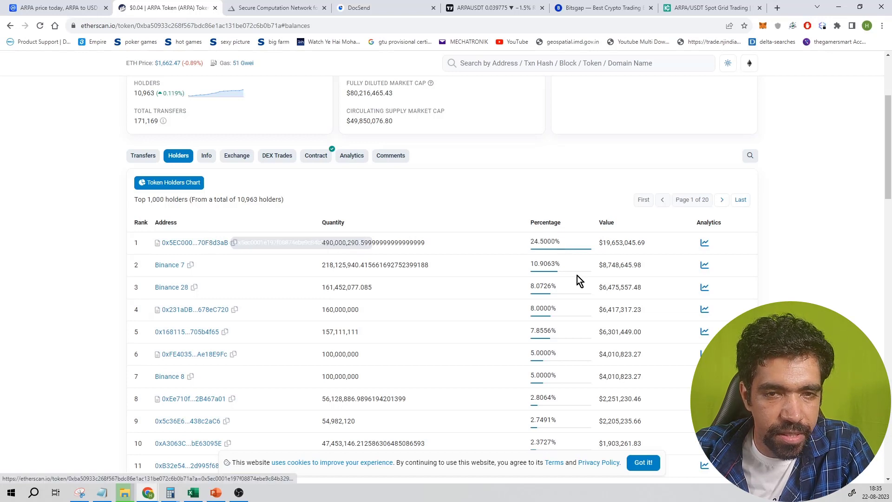
pyautogui.doubleClick(553, 263)
pyautogui.click(538, 260)
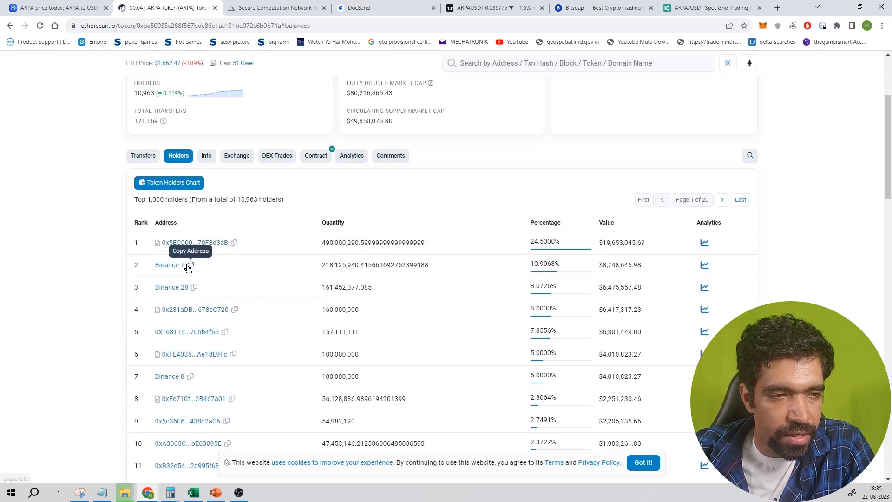
pyautogui.doubleClick(553, 285)
pyautogui.click(524, 291)
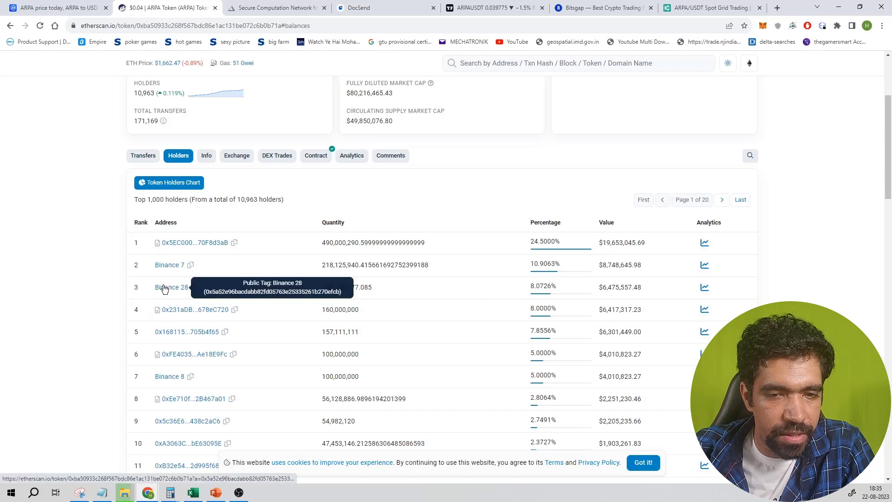
# Scroll through the rest of the holder ranking, then switch to the ARPA Network homepage.
pyautogui.scroll(-6, 587, 302)
pyautogui.scroll(11, 587, 302)
pyautogui.scroll(-5, 587, 300)
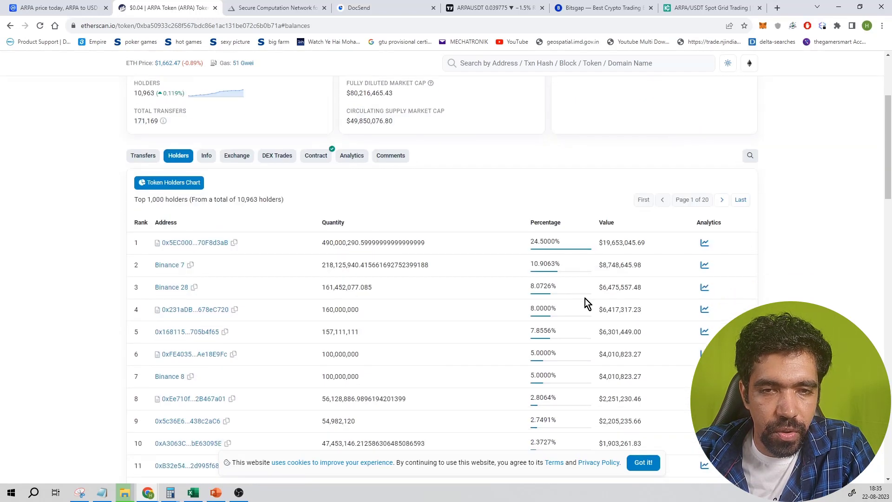
pyautogui.scroll(-3, 563, 258)
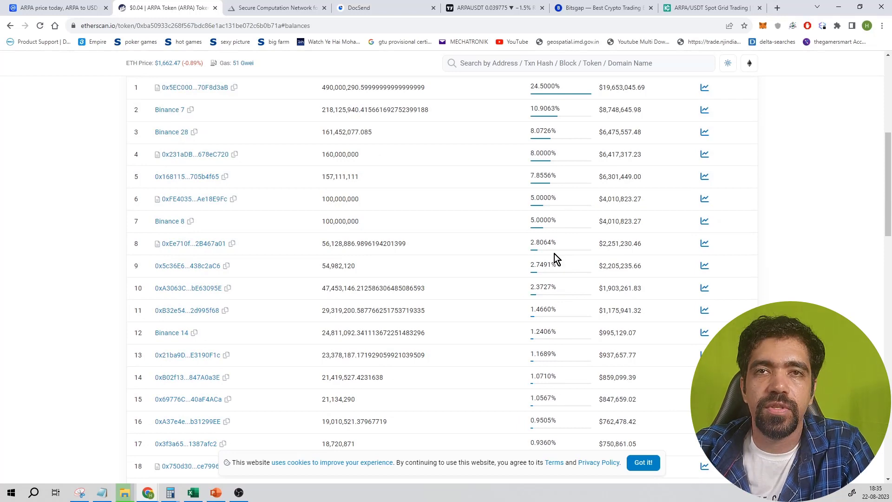
pyautogui.scroll(5, 556, 254)
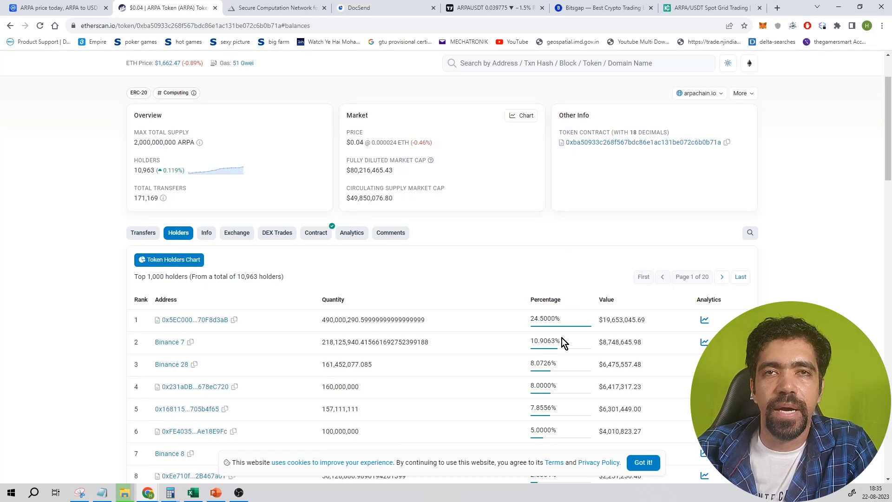
pyautogui.scroll(-5, 561, 337)
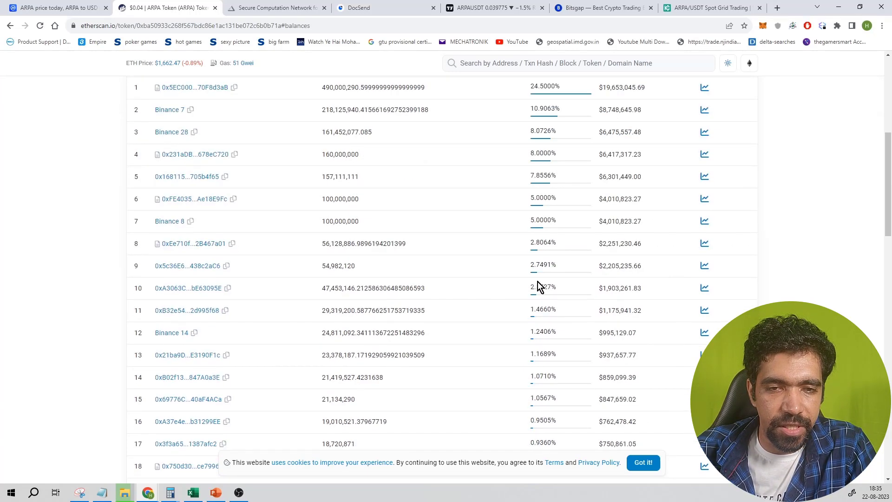
pyautogui.scroll(6, 543, 279)
pyautogui.scroll(-4, 546, 276)
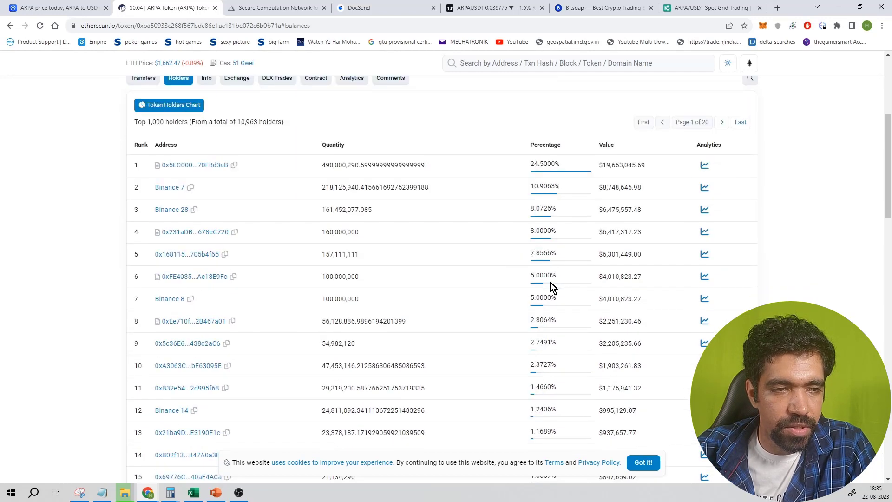
pyautogui.scroll(5, 551, 282)
pyautogui.click(282, 7)
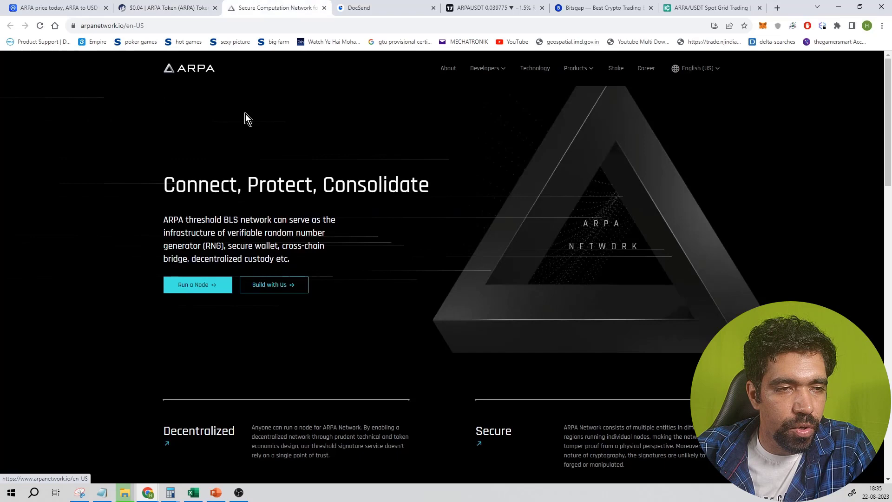
# Scroll arpanetwork.io past Featured on, Backed by and Roadmap, then view the DocSend whitepaper.
pyautogui.scroll(-4, 128, 263)
pyautogui.scroll(-1, 137, 230)
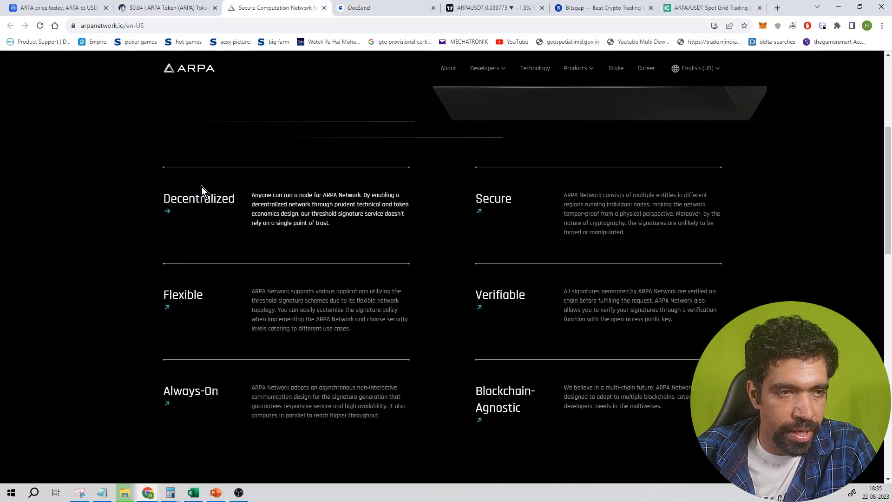
pyautogui.scroll(-2, 186, 192)
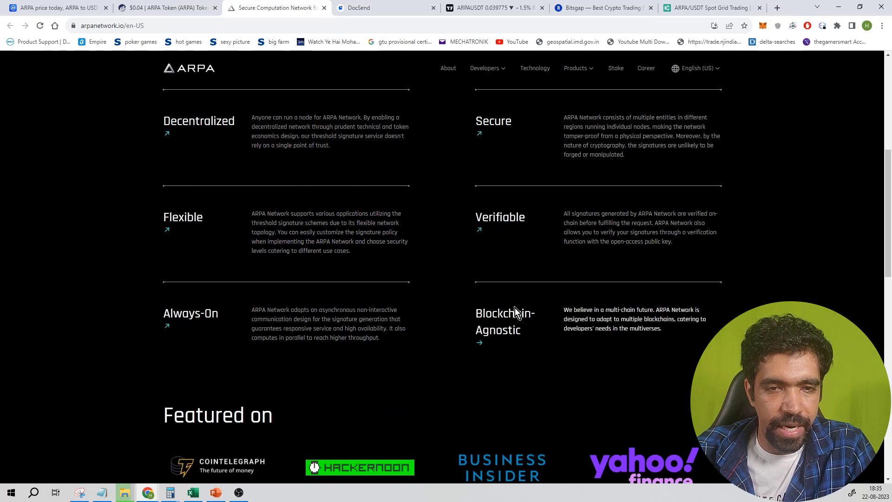
pyautogui.scroll(-3, 577, 351)
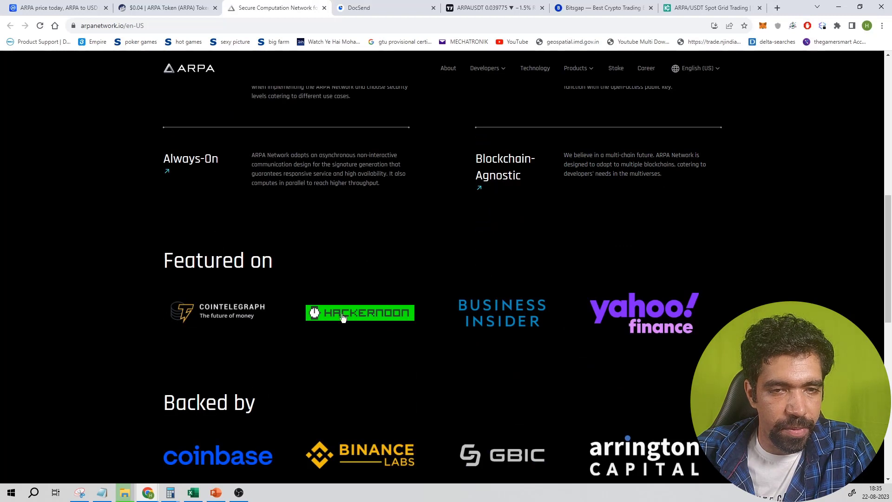
pyautogui.scroll(-3, 219, 288)
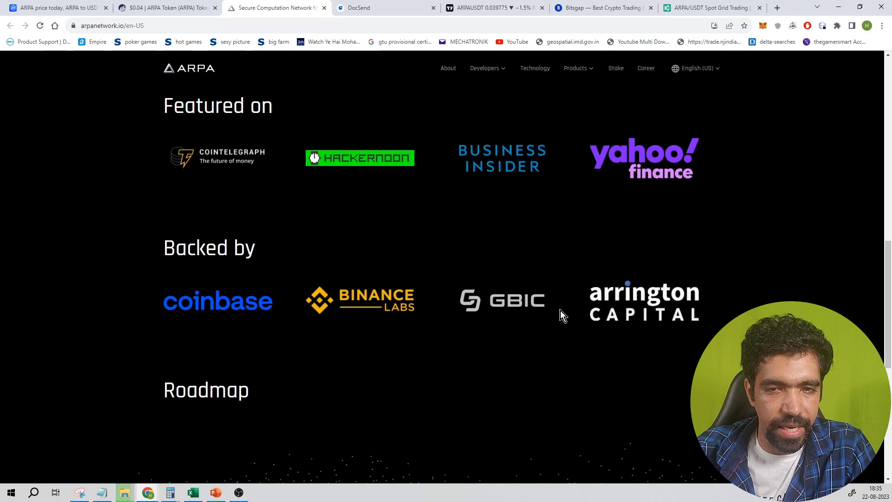
pyautogui.scroll(-5, 497, 340)
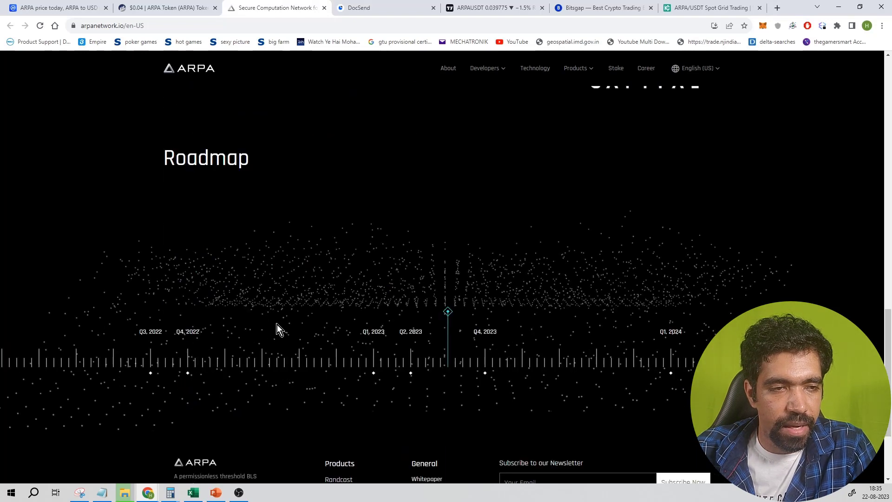
pyautogui.scroll(-3, 613, 322)
pyautogui.scroll(15, 364, 311)
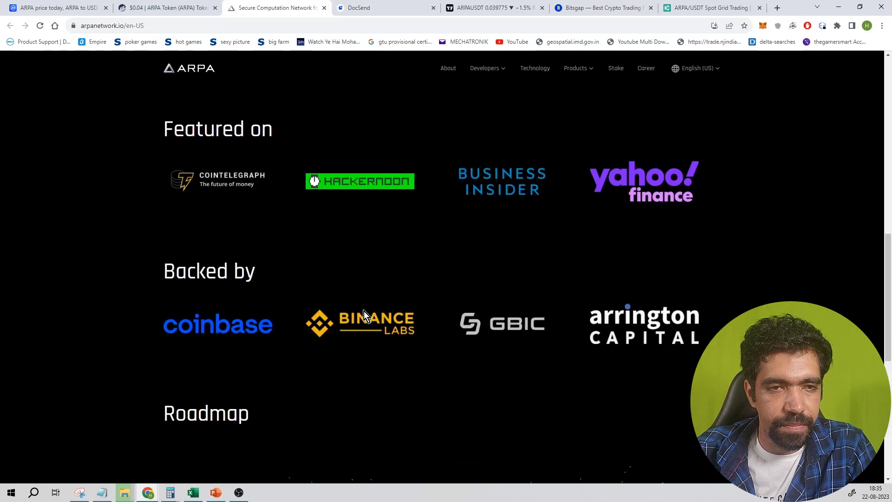
pyautogui.click(367, 9)
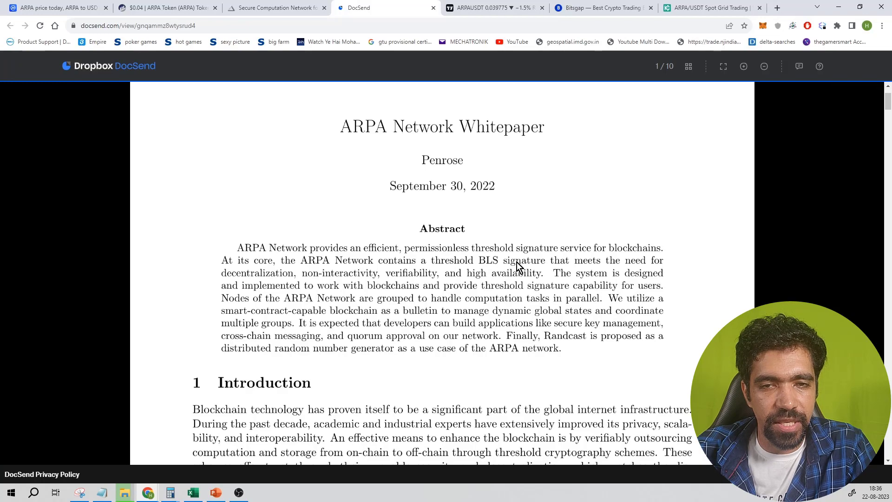
# Read the ARPA whitepaper on DocSend down to its References section.
pyautogui.scroll(-3, 497, 288)
pyautogui.scroll(5, 465, 230)
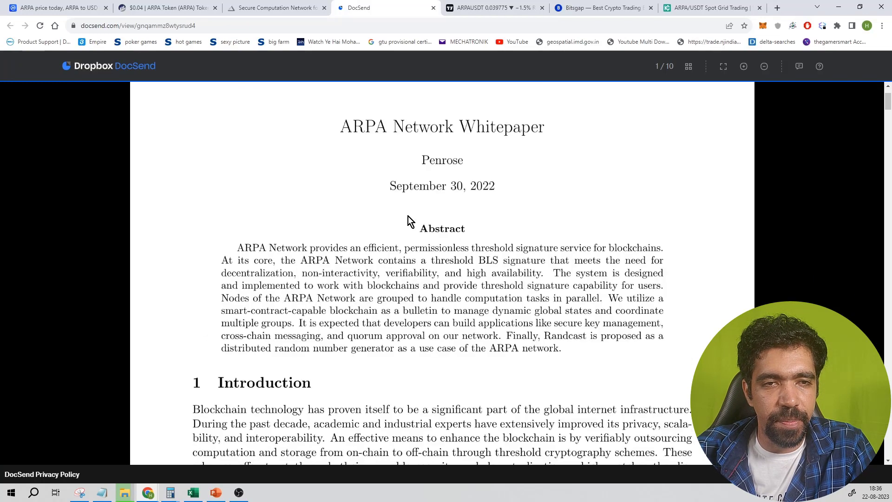
pyautogui.scroll(-7, 376, 219)
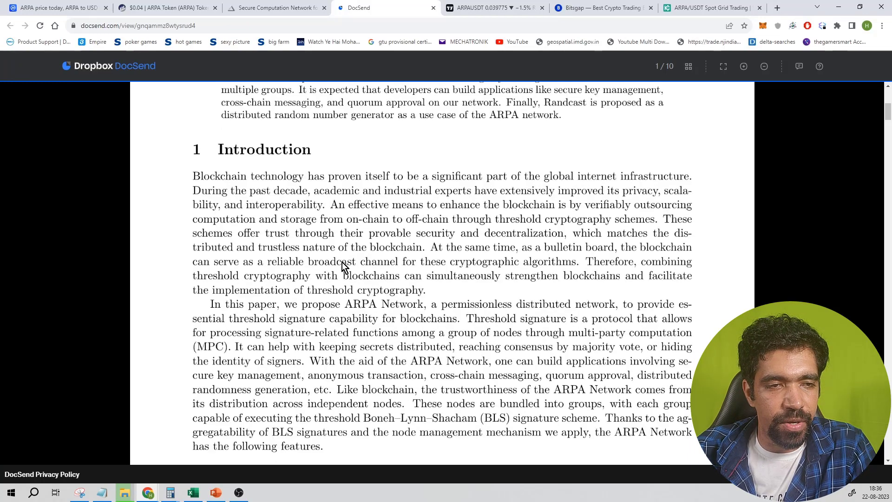
pyautogui.scroll(-8, 342, 262)
pyautogui.scroll(-10, 343, 258)
pyautogui.scroll(1, 469, 238)
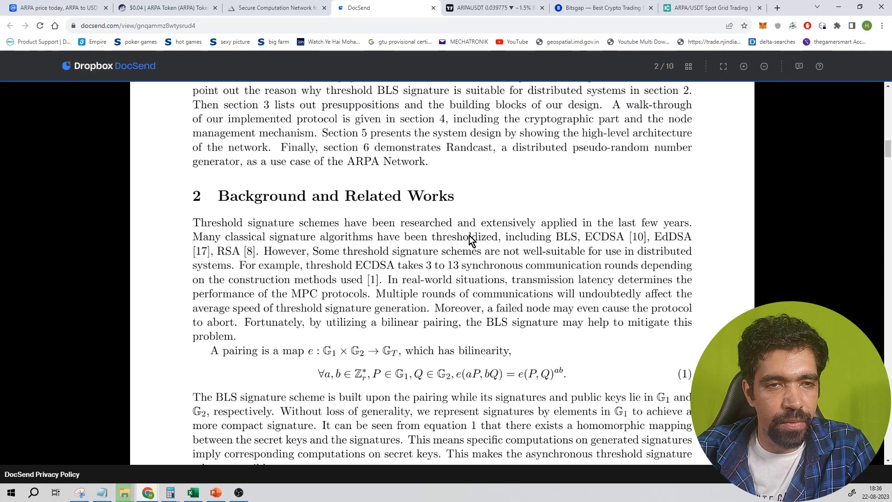
pyautogui.scroll(-5, 386, 242)
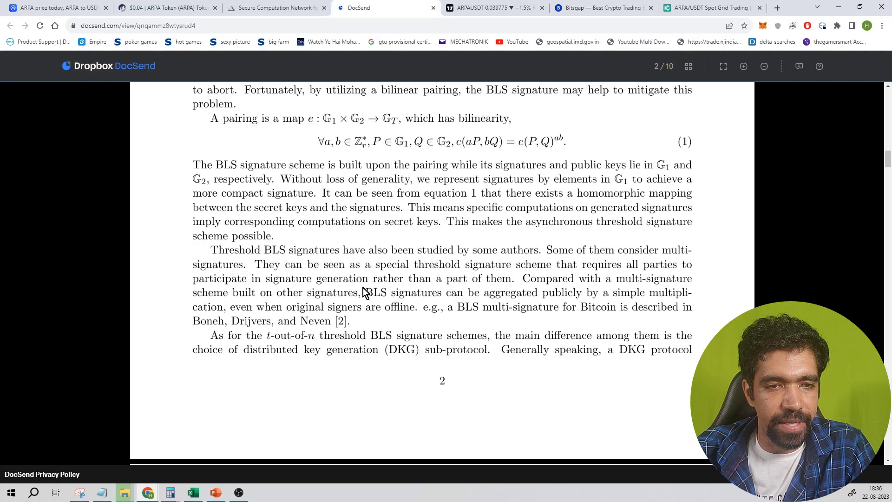
pyautogui.scroll(-8, 389, 246)
pyautogui.scroll(-7, 385, 246)
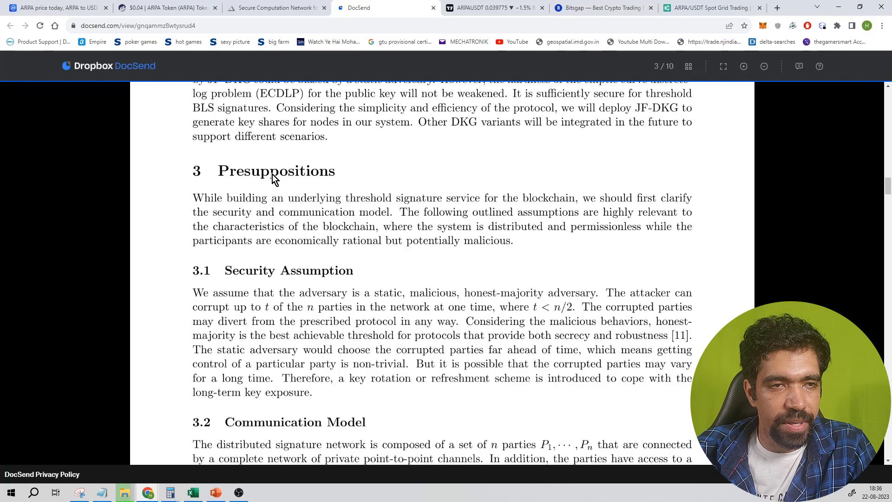
pyautogui.scroll(-4, 287, 242)
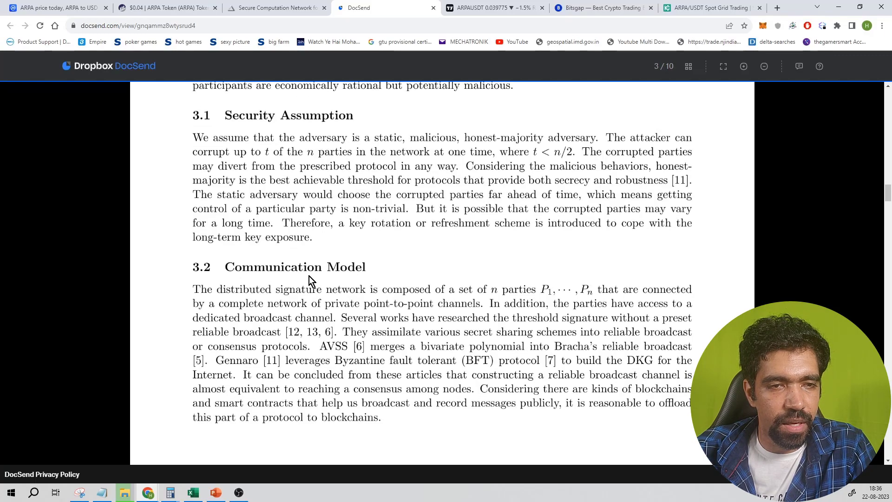
pyautogui.scroll(-4, 388, 299)
pyautogui.scroll(-5, 387, 299)
pyautogui.scroll(-10, 449, 323)
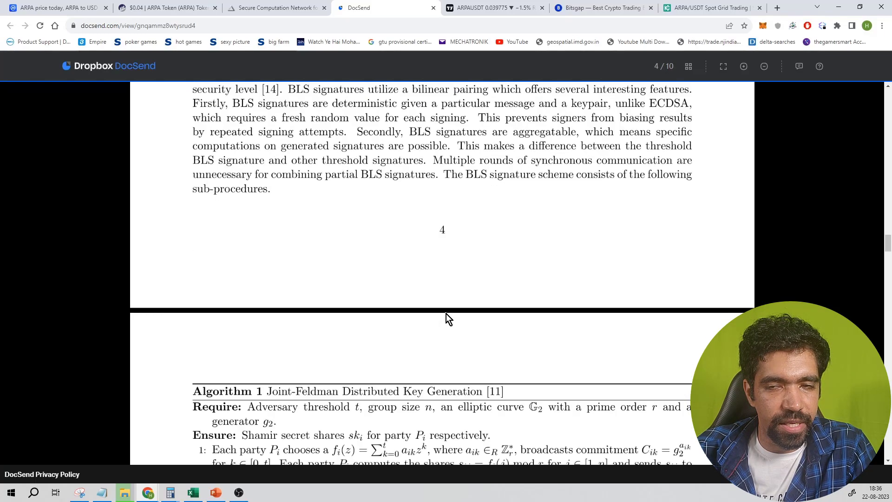
pyautogui.scroll(-20, 446, 308)
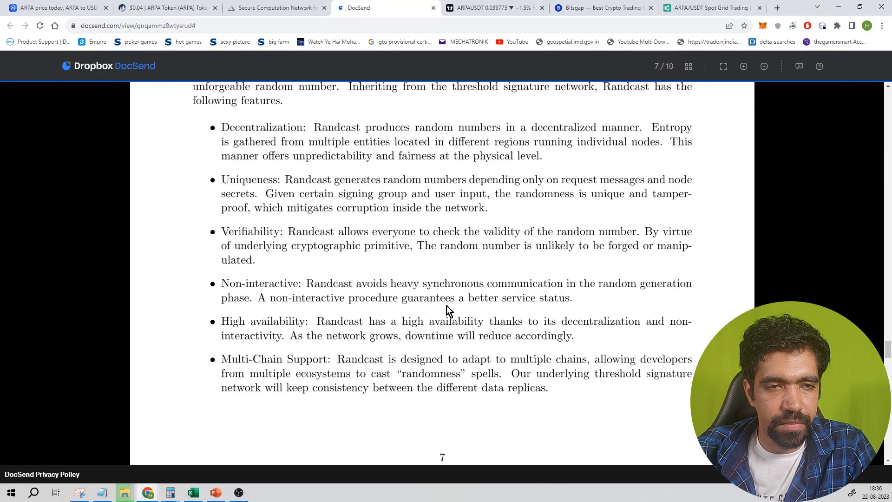
pyautogui.scroll(-10, 447, 305)
pyautogui.scroll(10, 447, 302)
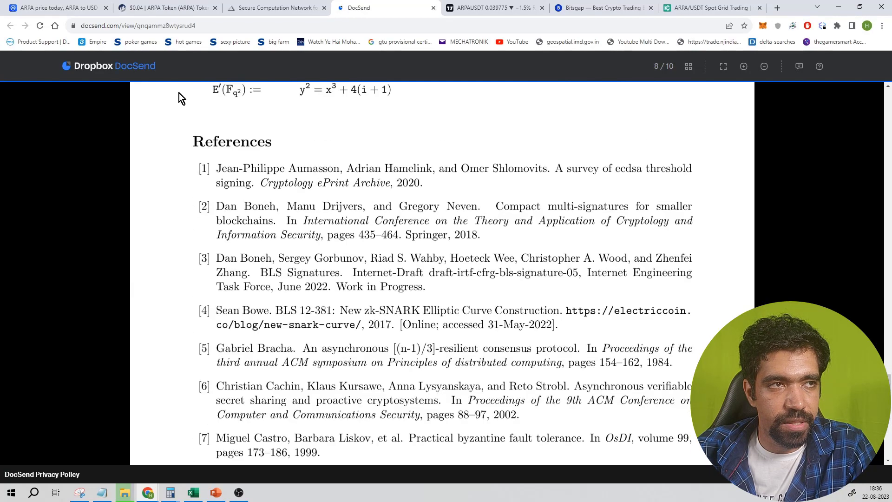
# Revisit the CoinMarketCap price overview, then close the Etherscan and ARPA Network site tabs.
pyautogui.click(56, 9)
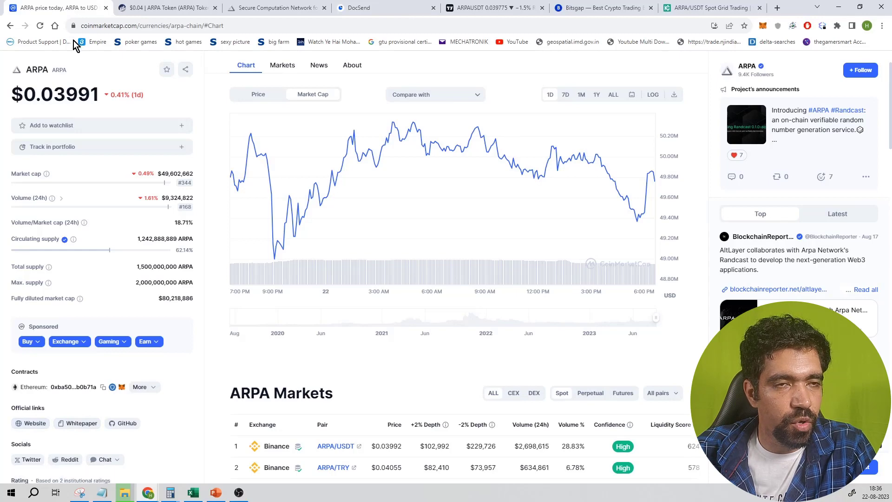
pyautogui.click(181, 8)
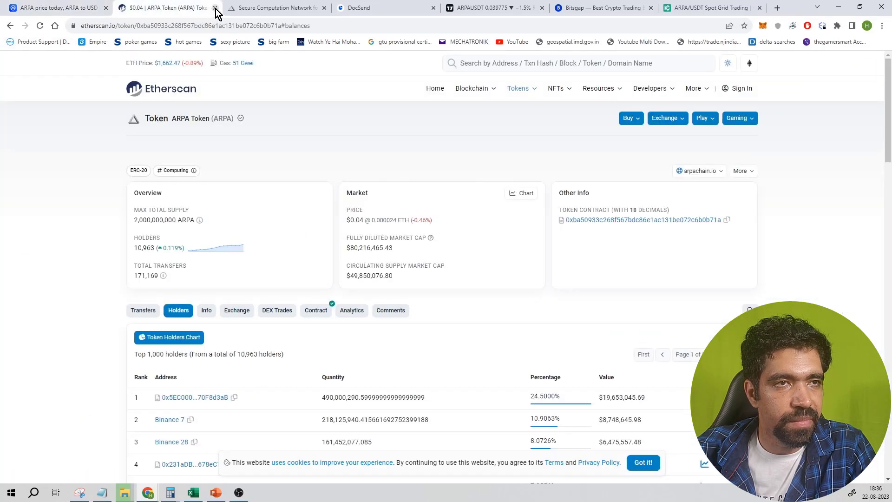
pyautogui.click(215, 8)
pyautogui.click(215, 7)
# Close the whitepaper tab and refit the TradingView ARPA/USDT chart's price scale.
pyautogui.click(215, 8)
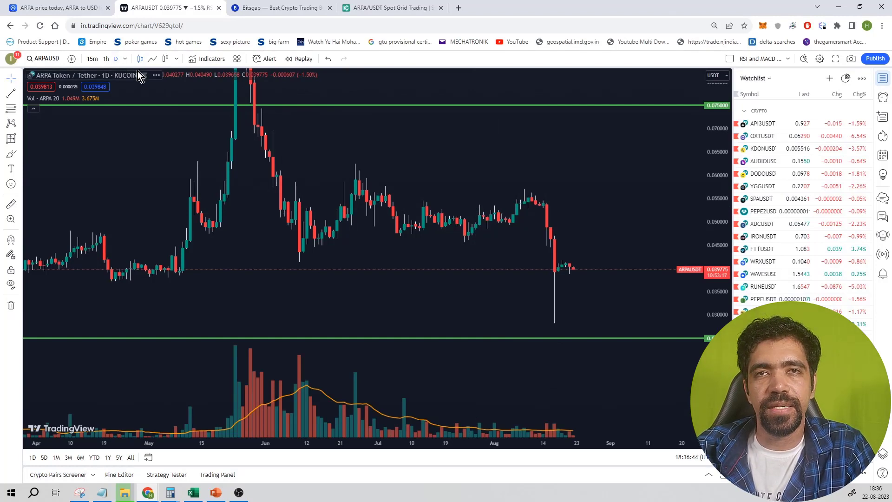
pyautogui.scroll(-3, 648, 259)
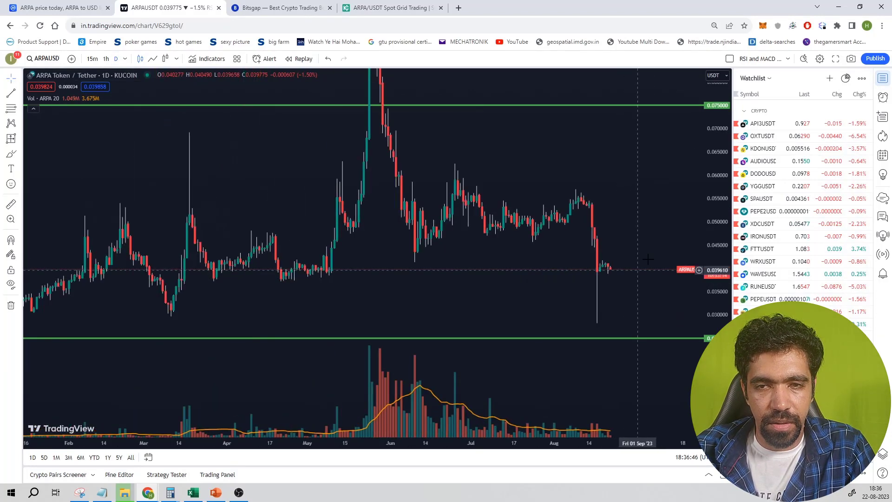
pyautogui.scroll(-5, 648, 259)
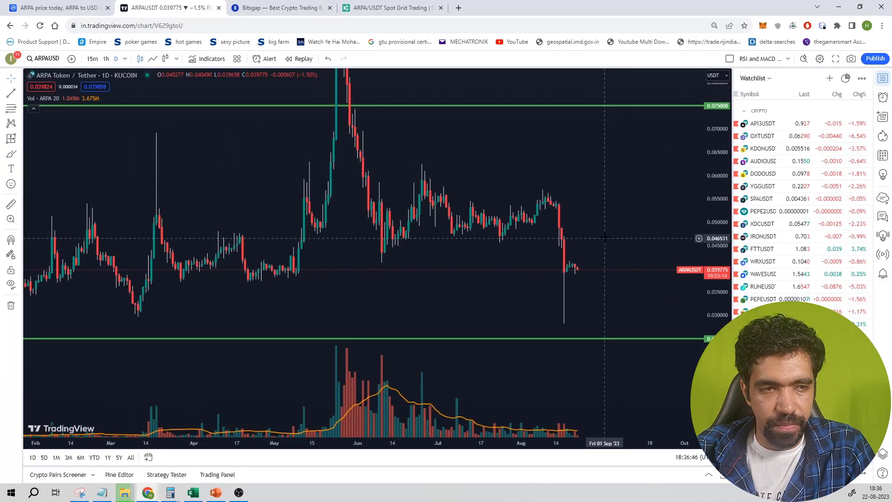
pyautogui.doubleClick(714, 173)
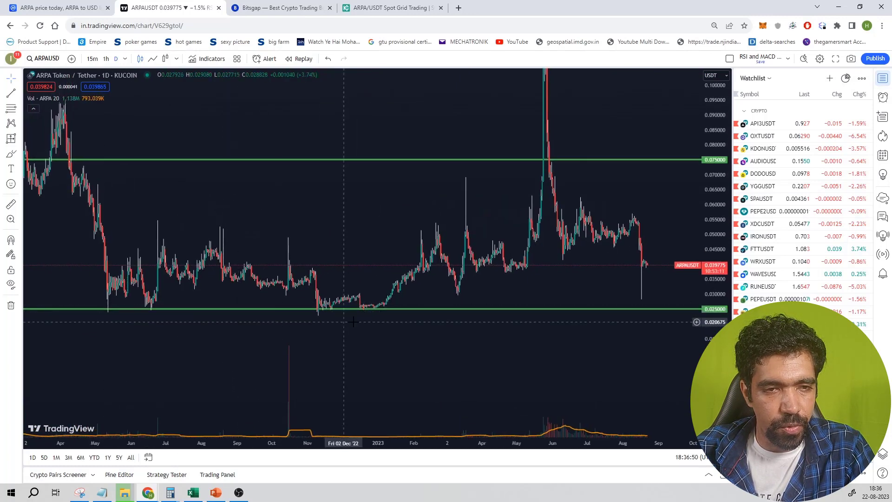
pyautogui.scroll(-3, 350, 253)
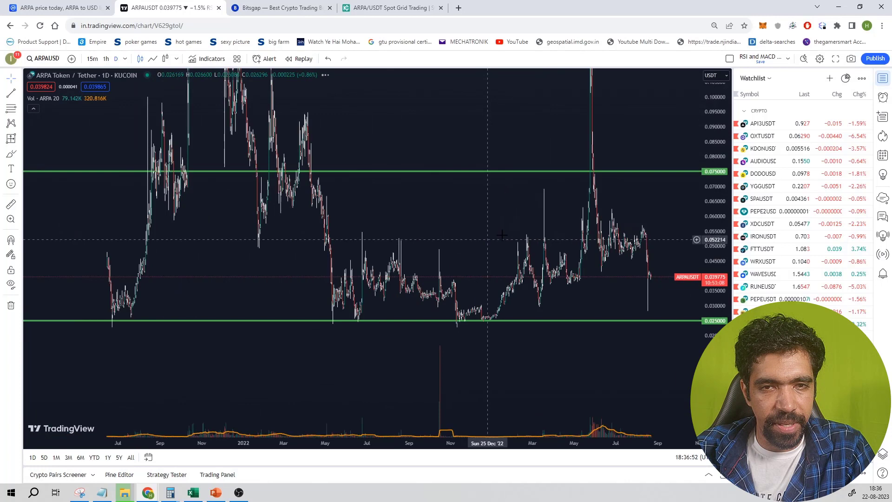
# Add horizontal price levels at 0.058942 and 0.091882 on the ARPA chart.
pyautogui.click(551, 219)
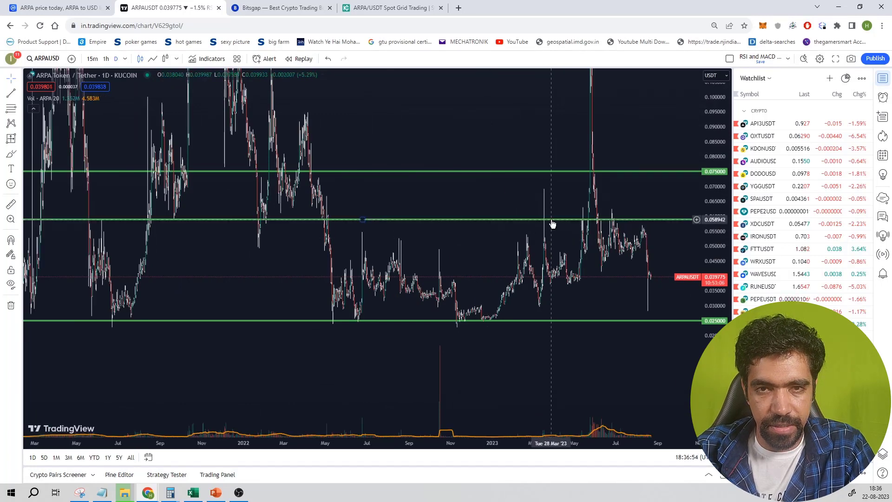
pyautogui.scroll(-2, 553, 224)
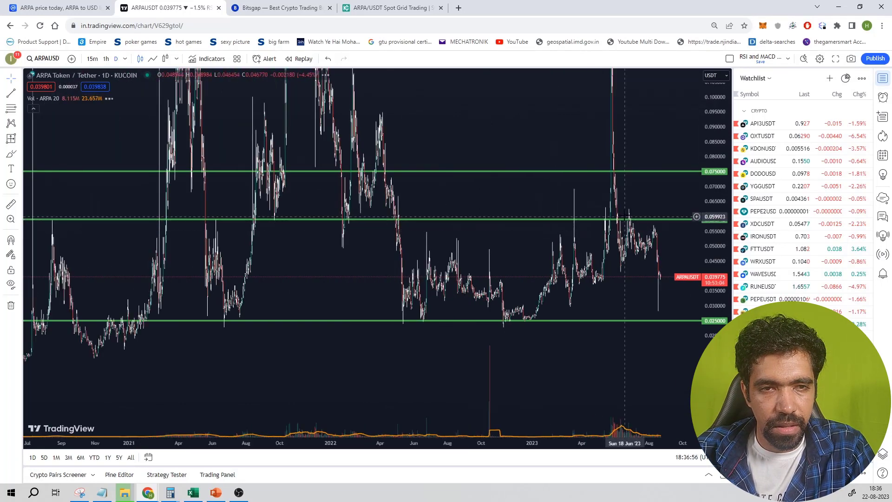
pyautogui.moveTo(482, 222); pyautogui.dragTo(479, 248)
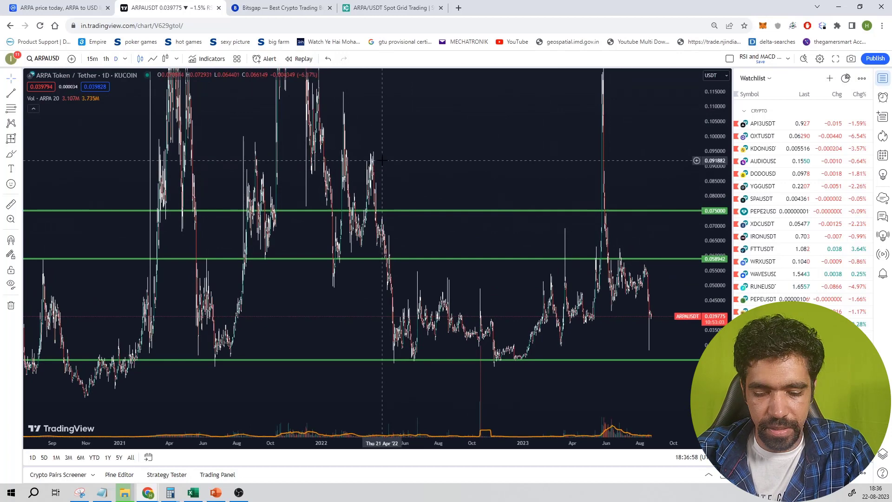
pyautogui.hotkey('alt', 'h')
pyautogui.scroll(2, 389, 165)
pyautogui.moveTo(388, 166); pyautogui.dragTo(428, 189)
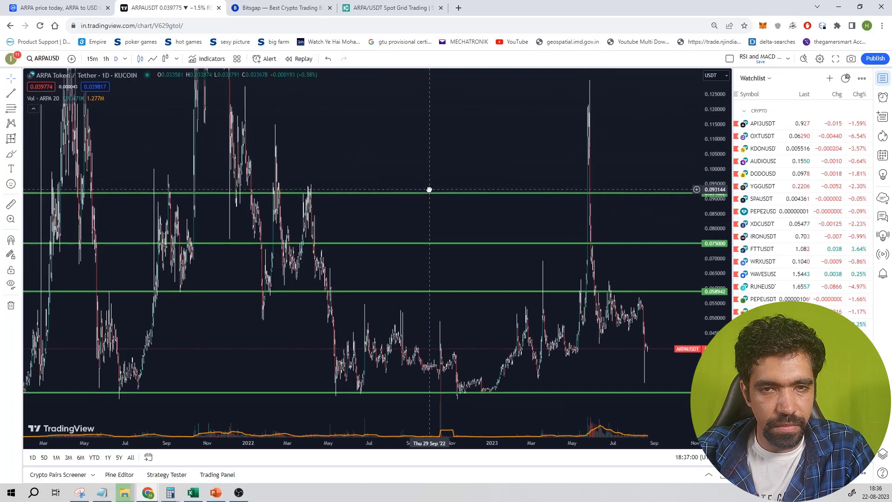
pyautogui.scroll(2, 431, 190)
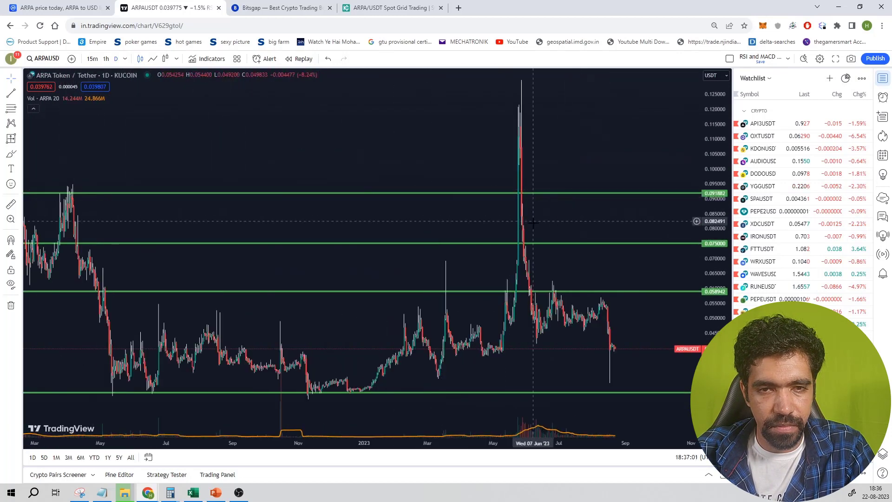
# Delete the 0.058942 and 0.091882 level lines and recenter the price action.
pyautogui.click(581, 291)
pyautogui.press('Delete')
pyautogui.click(578, 193)
pyautogui.press('Delete')
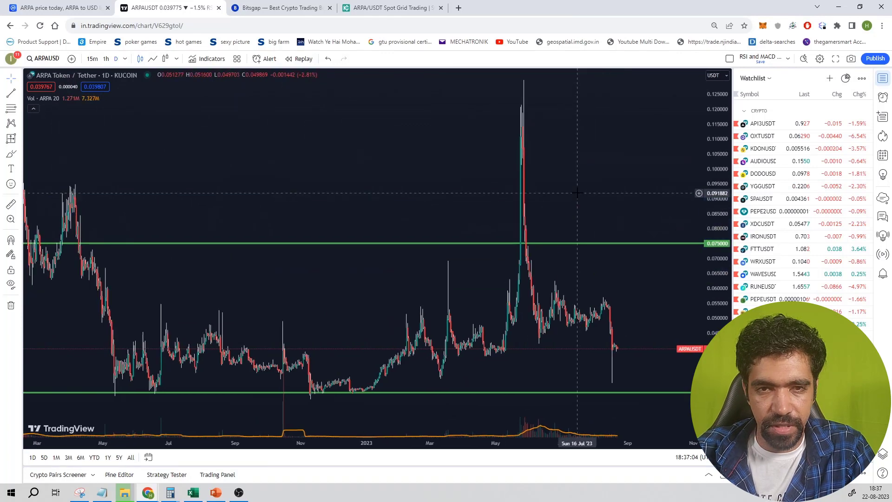
pyautogui.scroll(2, 593, 211)
pyautogui.moveTo(641, 279); pyautogui.dragTo(641, 244)
pyautogui.scroll(2, 604, 261)
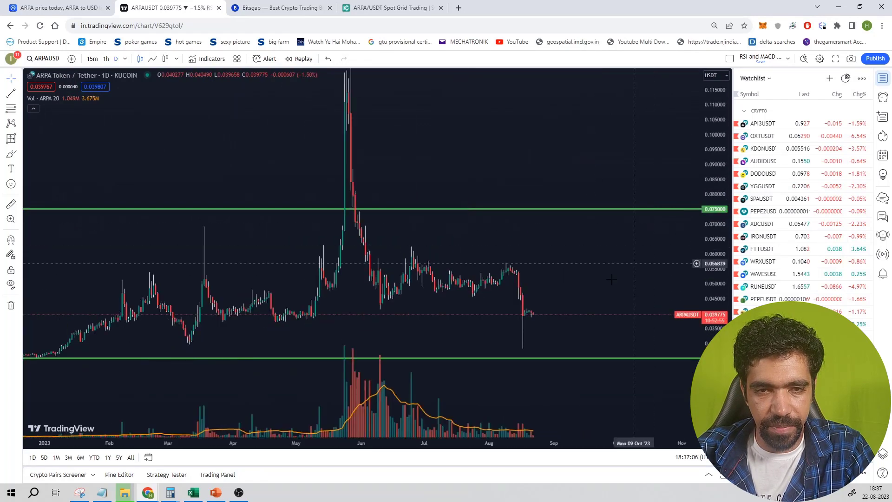
pyautogui.scroll(-2, 685, 369)
pyautogui.scroll(4, 650, 334)
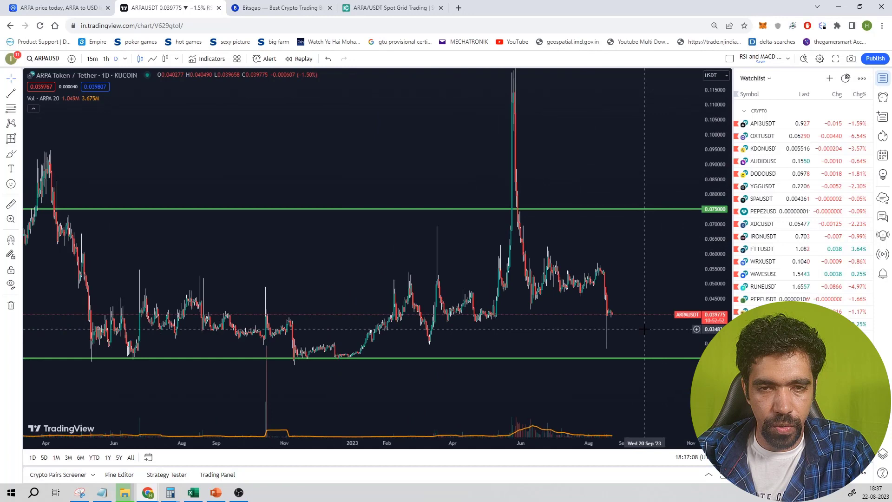
pyautogui.scroll(2, 632, 316)
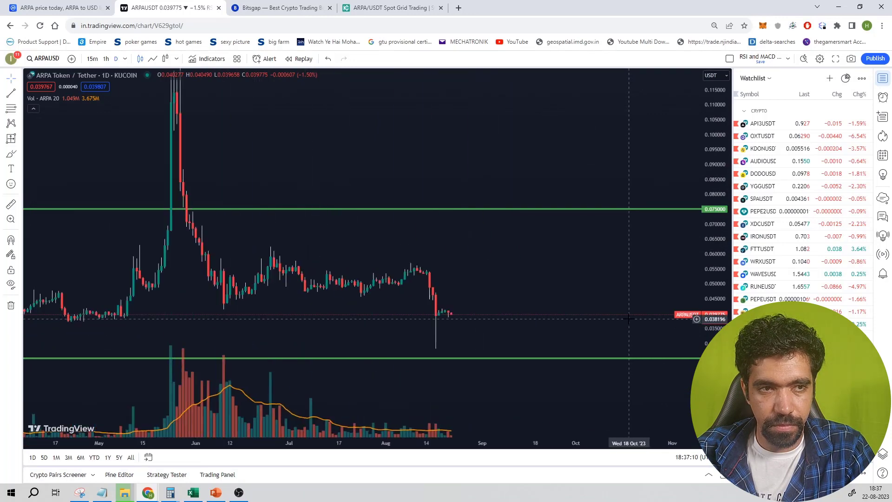
pyautogui.scroll(-3, 533, 294)
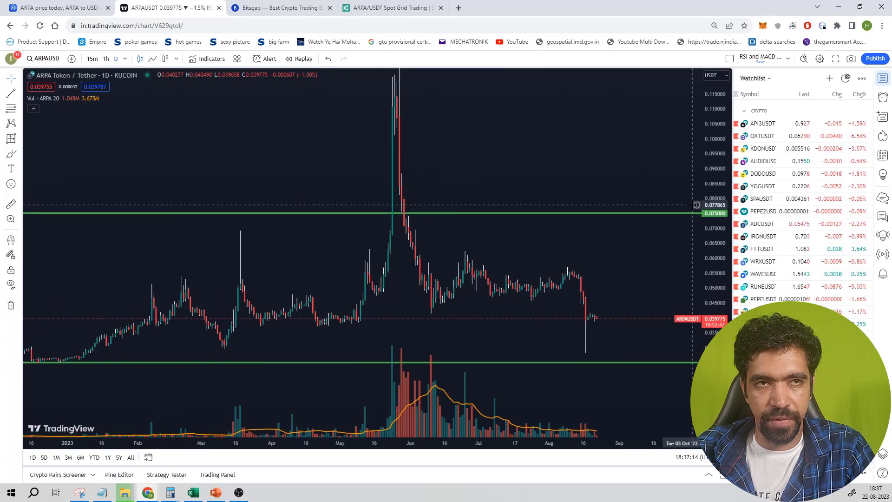
# In the Bitsgap grid form, set the low price to 0.025 and grid levels to 100.
pyautogui.click(275, 8)
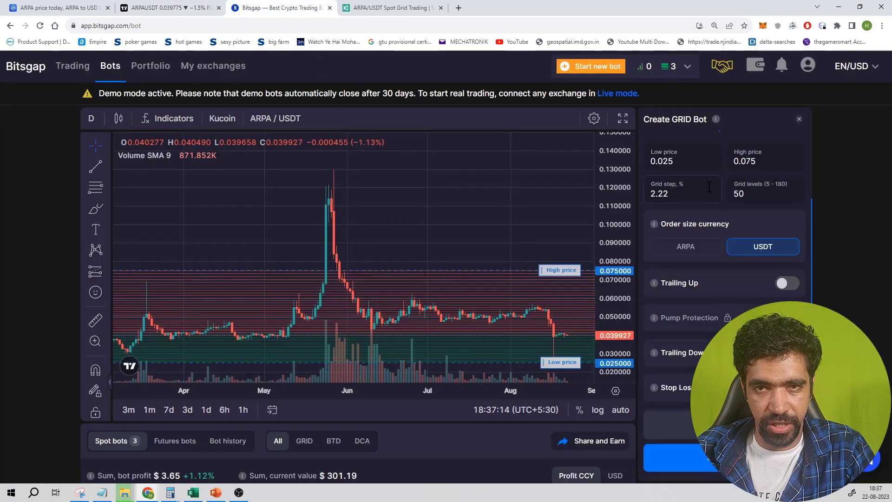
pyautogui.click(674, 160)
pyautogui.press('BackSpace')
pyautogui.press('BackSpace')
pyautogui.write('25')
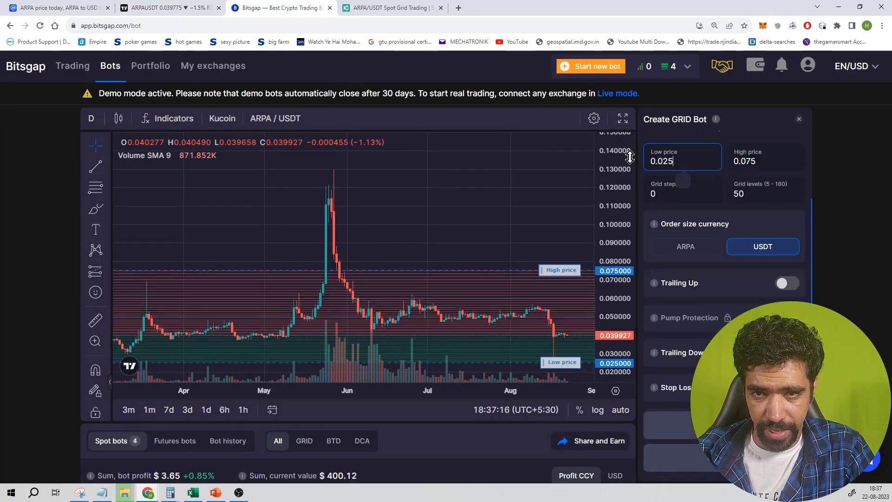
pyautogui.press('Tab')
pyautogui.doubleClick(748, 195)
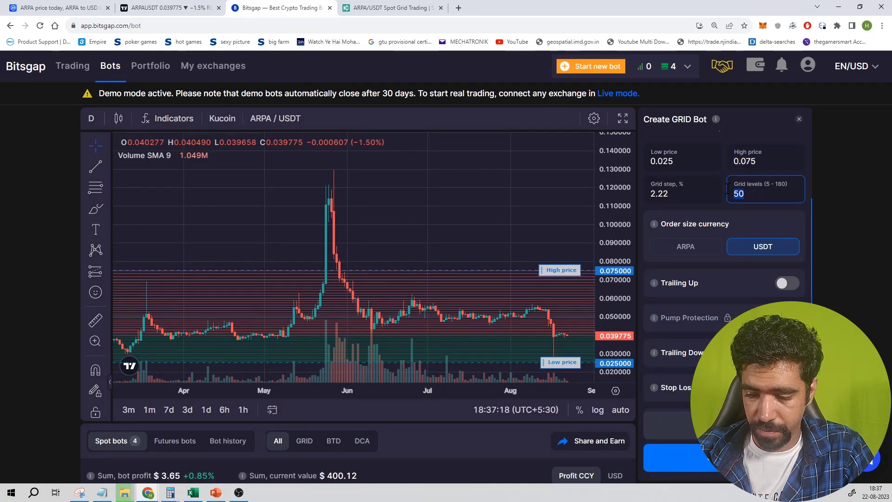
pyautogui.write('100')
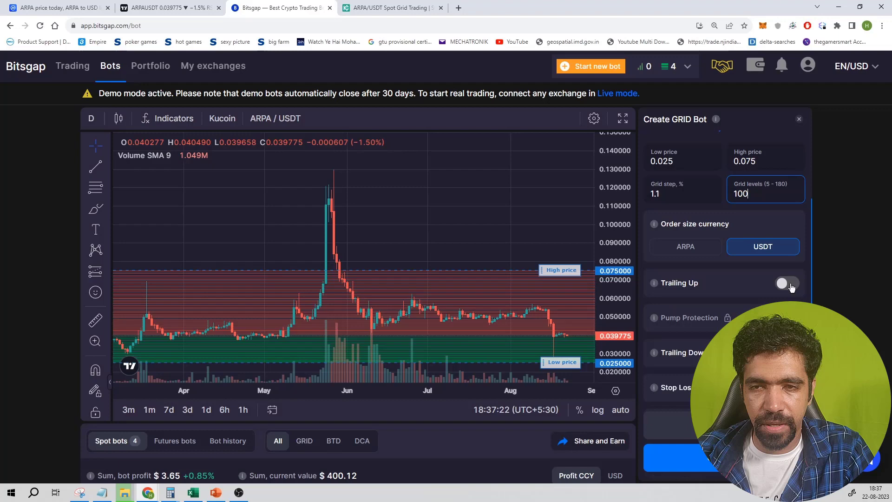
# Run the ARPA/USDT grid backtest and scroll through its results.
pyautogui.click(664, 426)
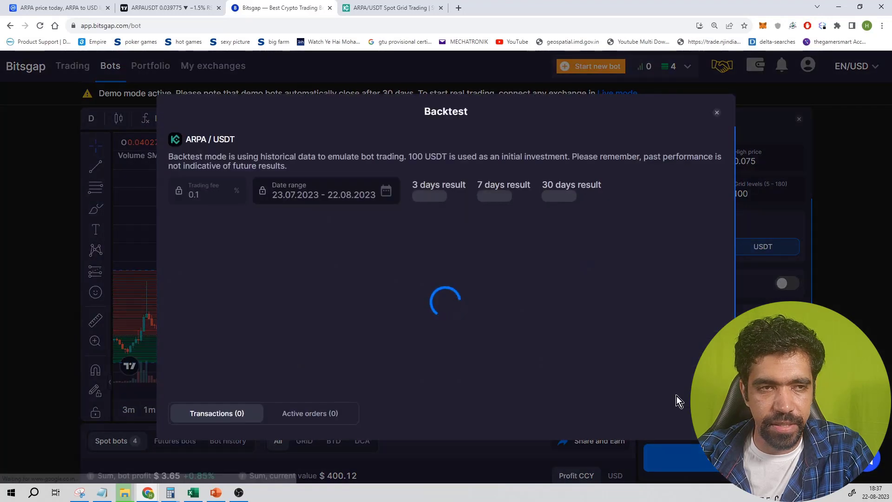
pyautogui.scroll(-6, 418, 284)
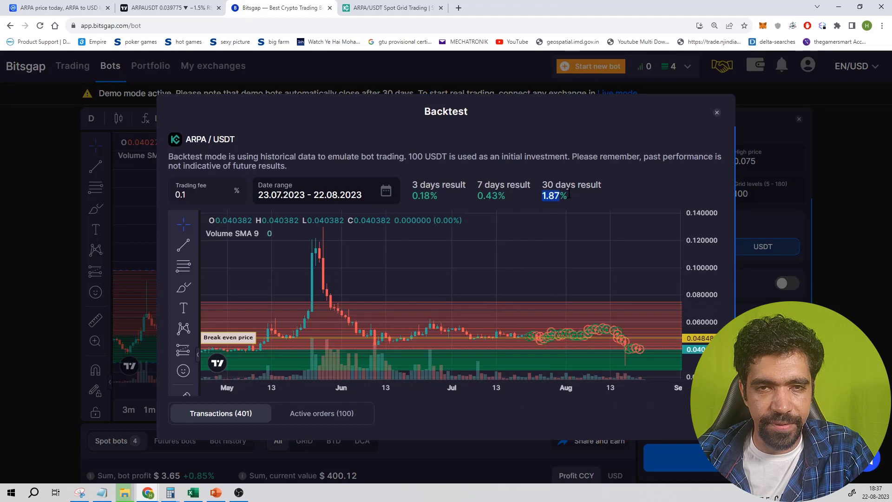
pyautogui.moveTo(542, 185); pyautogui.dragTo(599, 186)
pyautogui.click(601, 205)
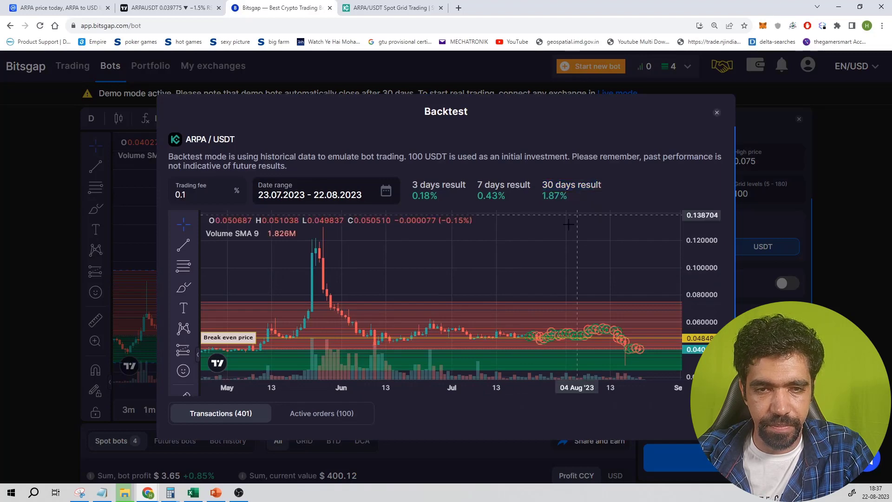
pyautogui.scroll(3, 557, 351)
pyautogui.scroll(3, 556, 351)
# Highlight the 1.87% 30-day backtest result with its 401 transactions.
pyautogui.moveTo(540, 198); pyautogui.dragTo(587, 197)
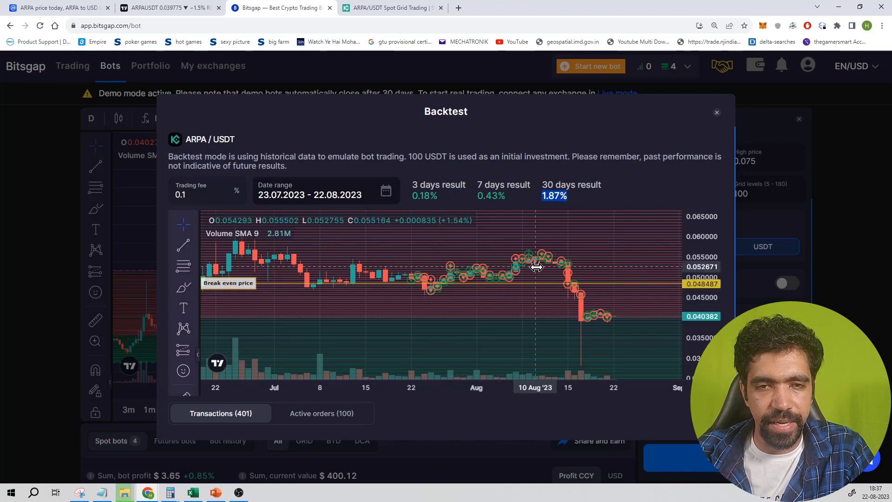
pyautogui.scroll(-5, 457, 278)
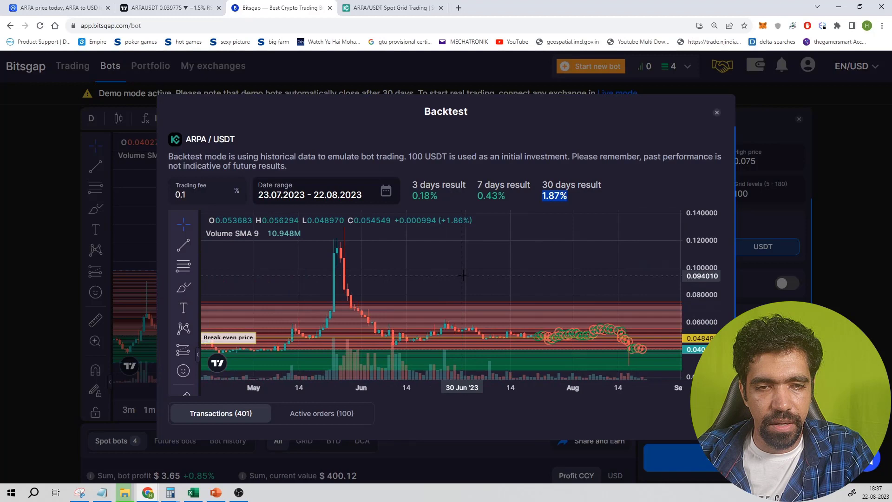
pyautogui.scroll(-1, 397, 305)
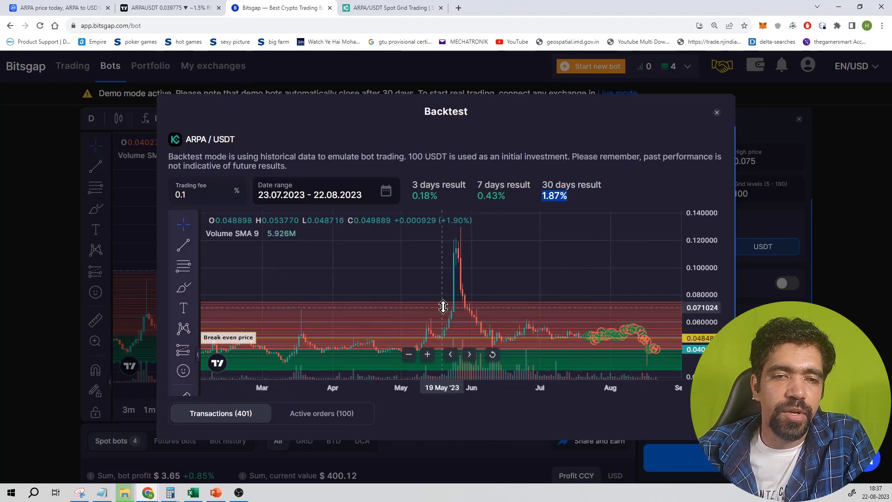
pyautogui.scroll(5, 526, 319)
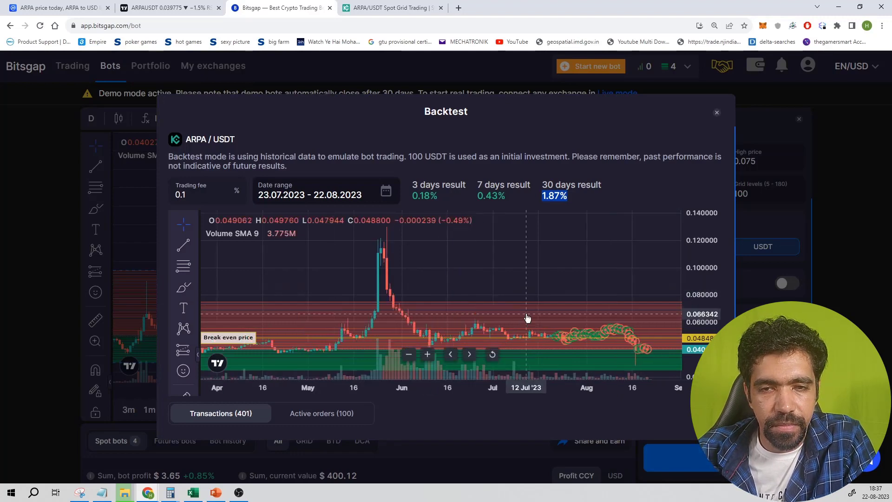
pyautogui.scroll(1, 527, 312)
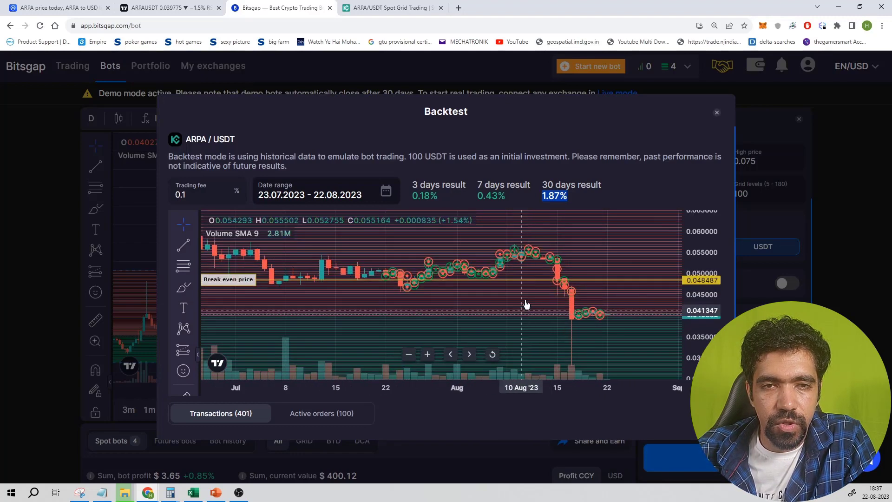
pyautogui.click(545, 195)
pyautogui.moveTo(575, 203); pyautogui.dragTo(545, 196)
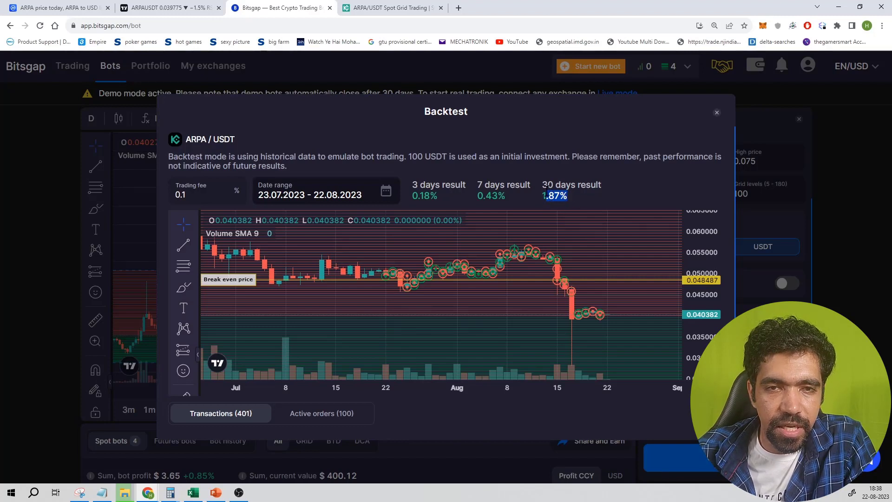
pyautogui.click(555, 198)
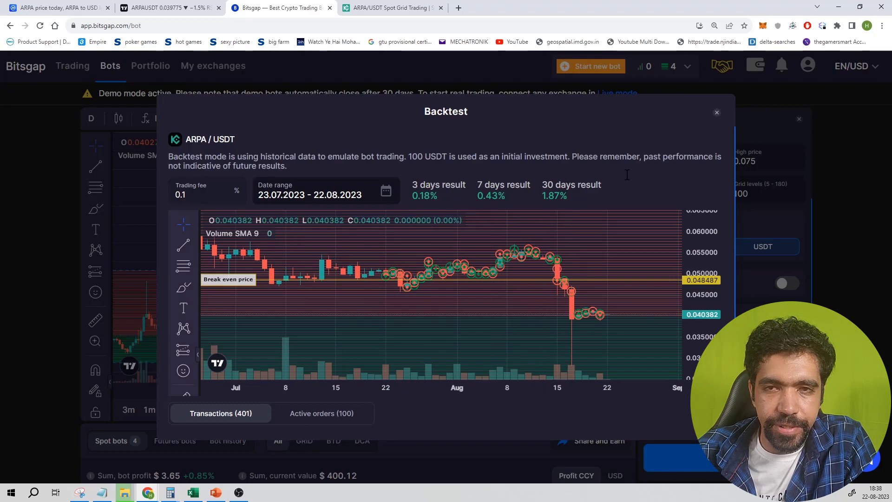
# Close the backtest results and open the grid bot preview.
pyautogui.click(717, 112)
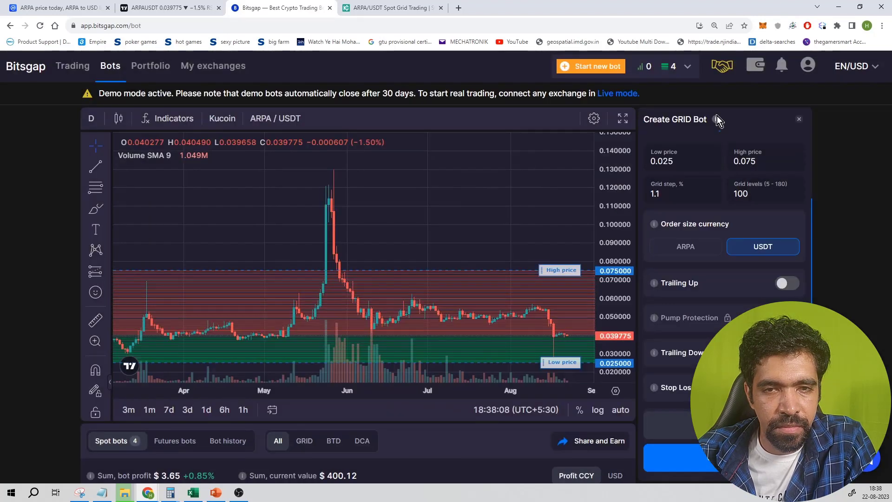
pyautogui.scroll(-2, 727, 277)
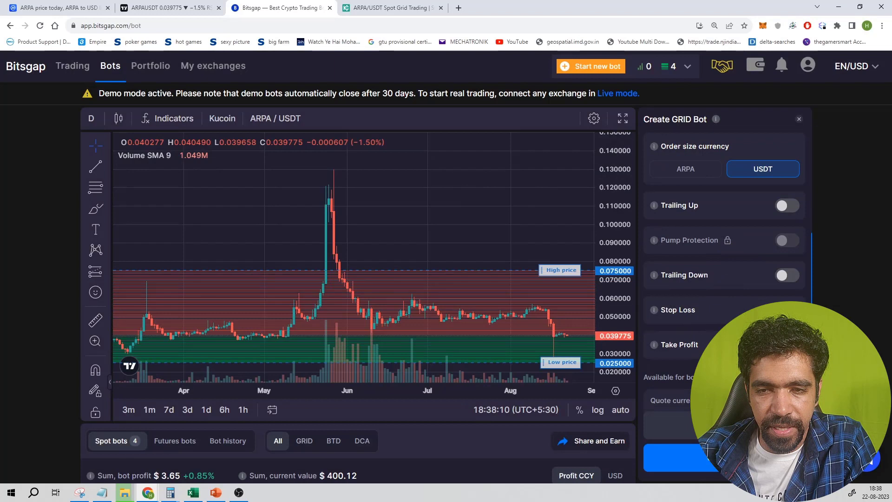
pyautogui.click(665, 458)
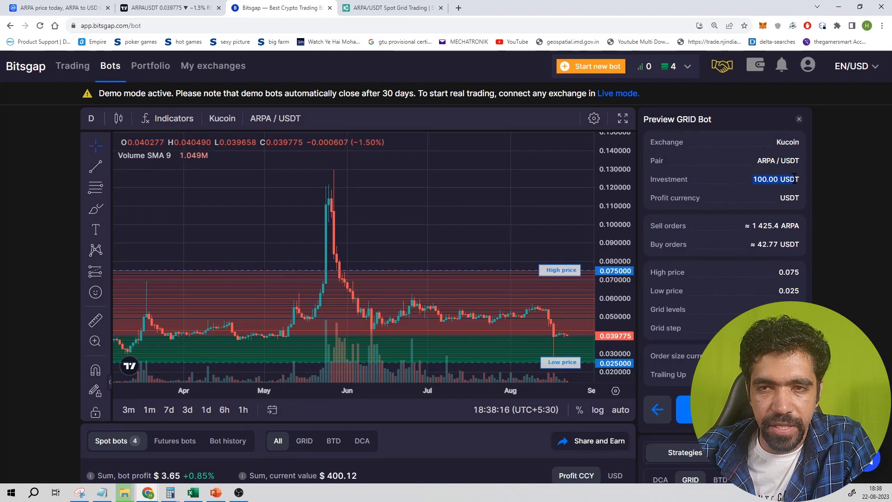
# Check the preview's USDT profit currency and ≈1,425.4 ARPA sell / ≈42.77 USDT buy orders.
pyautogui.moveTo(771, 200); pyautogui.dragTo(797, 196)
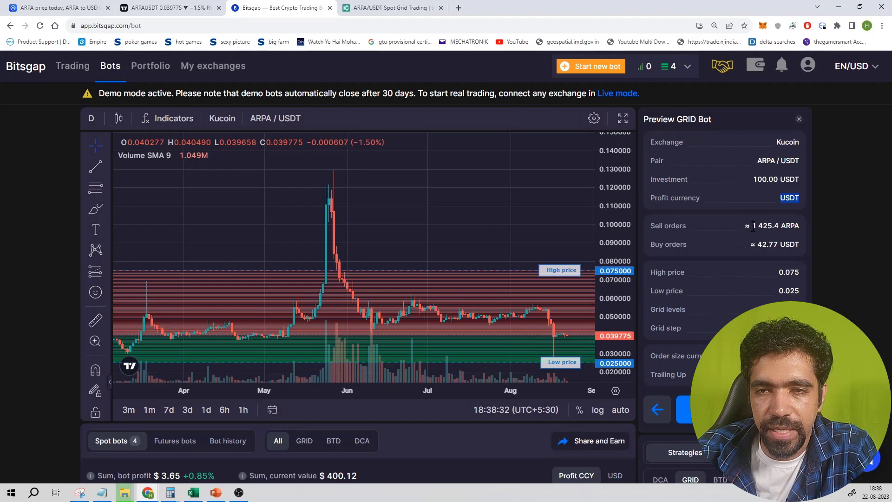
pyautogui.moveTo(753, 226); pyautogui.dragTo(793, 242)
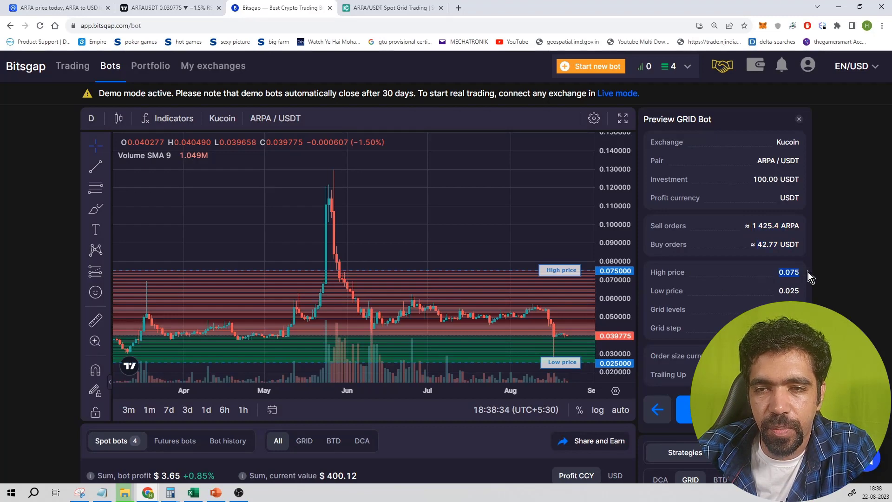
pyautogui.hotkey('ctrl', 'shift', 'Tab')
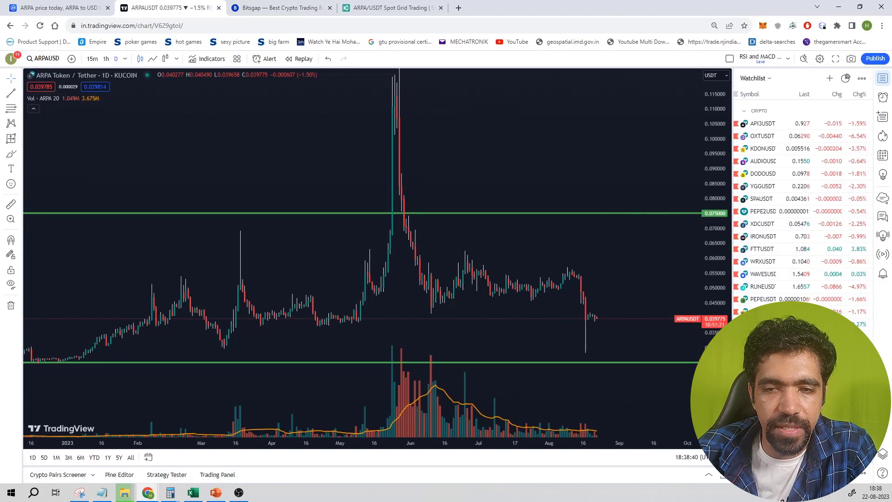
pyautogui.click(285, 8)
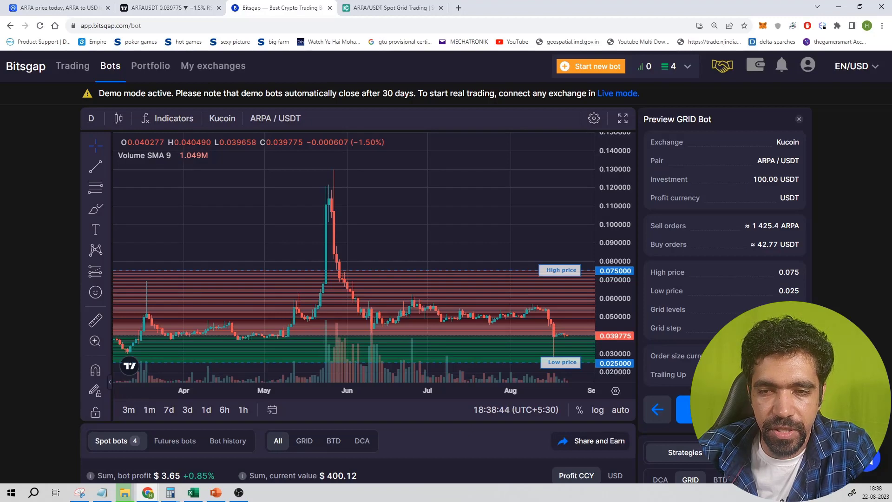
# Start the ARPA/USDT grid bot, dismiss the success screen, and find it Active among 5 spot bots.
pyautogui.scroll(-2, 786, 295)
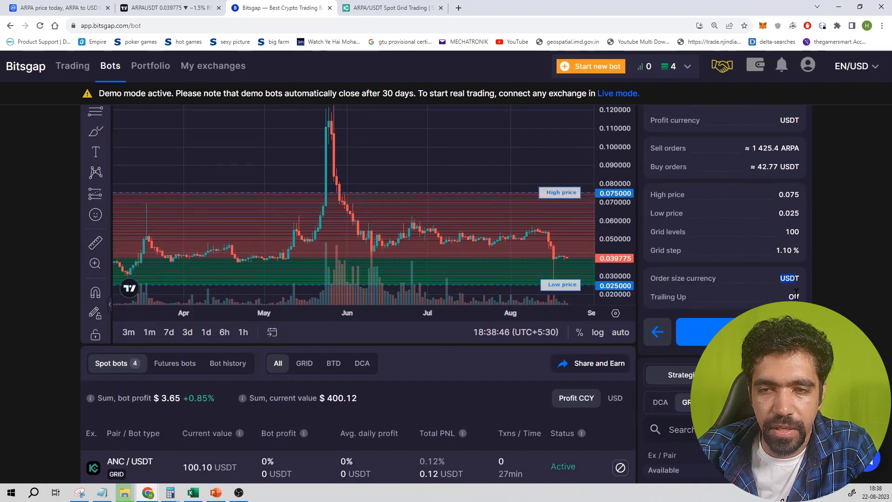
pyautogui.click(704, 332)
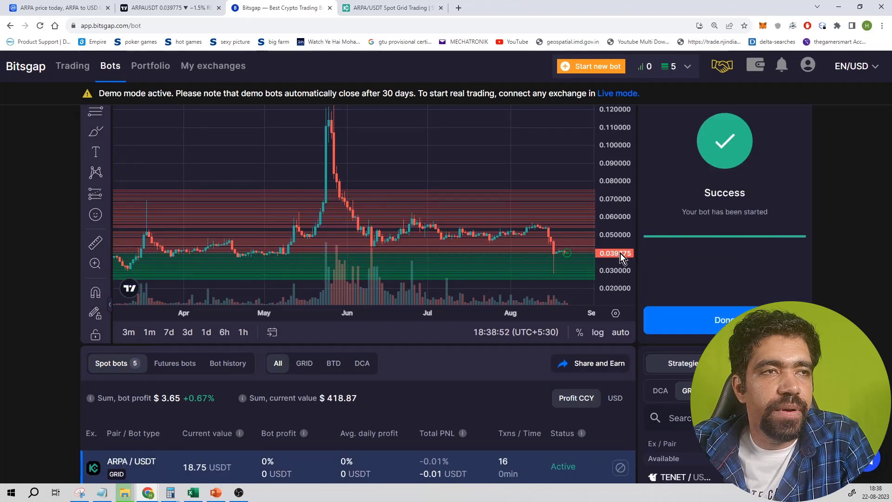
pyautogui.click(160, 8)
pyautogui.click(264, 9)
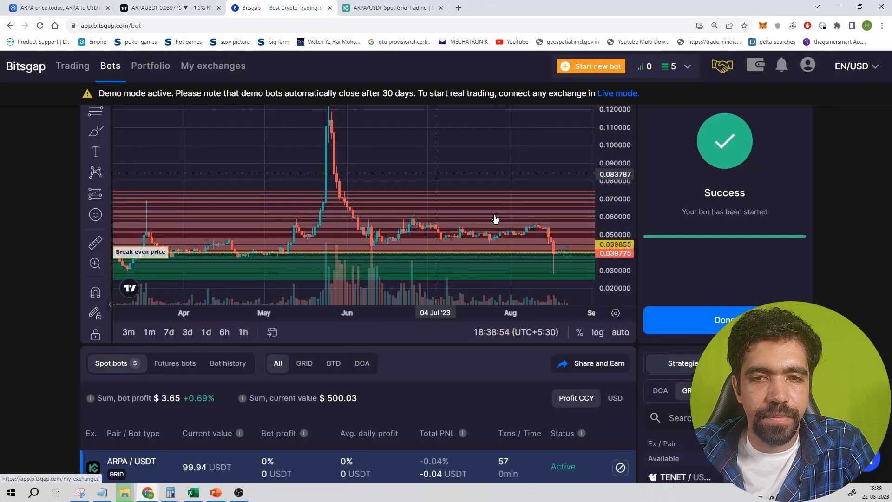
pyautogui.click(712, 320)
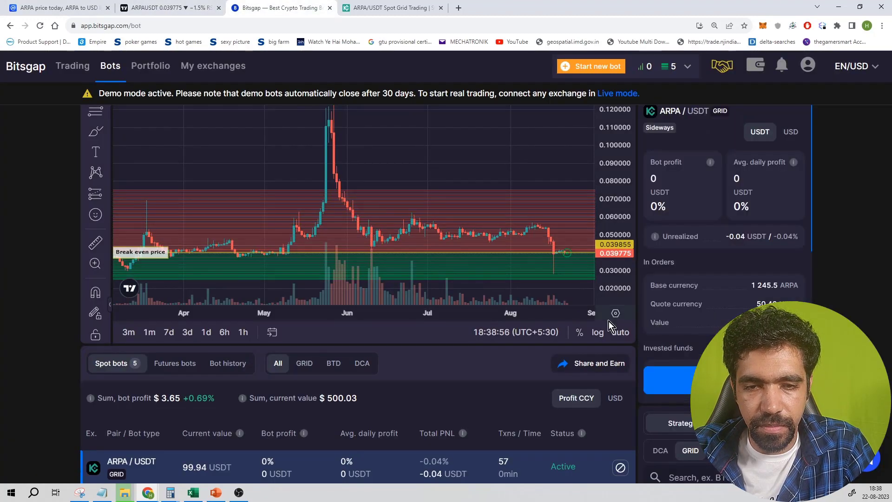
pyautogui.scroll(-3, 486, 392)
pyautogui.scroll(-2, 474, 380)
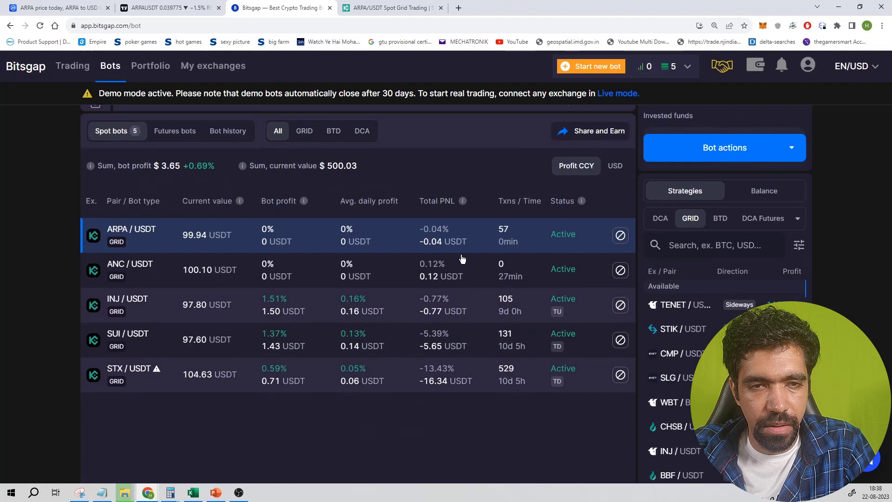
# Open KuCoin's Spot Grid trading bot page and filter the coin list to ARPA.
pyautogui.click(394, 9)
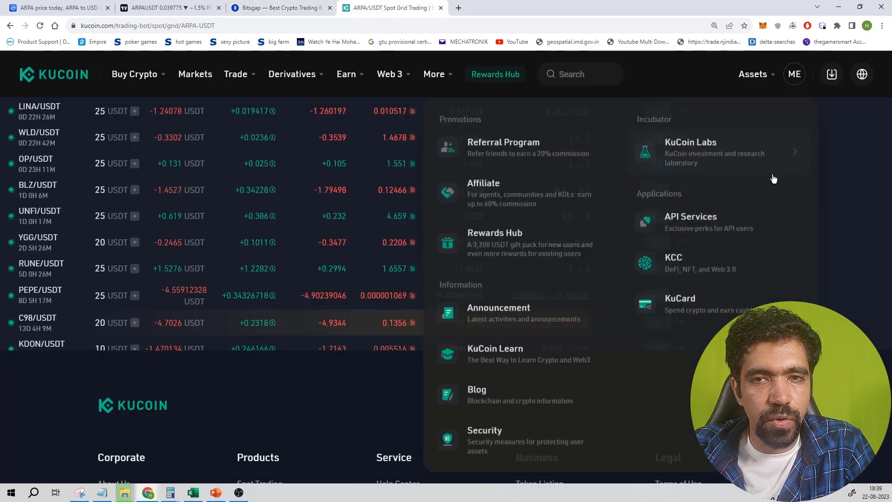
pyautogui.scroll(5, 846, 176)
pyautogui.scroll(5, 174, 133)
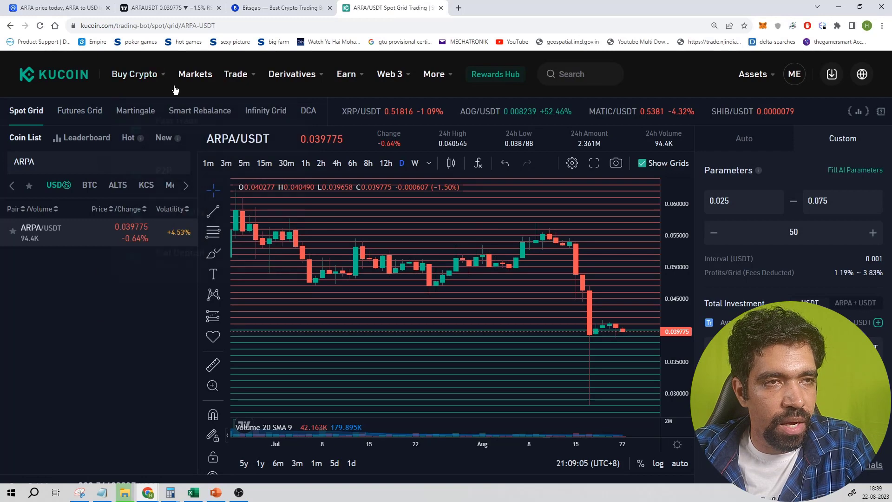
pyautogui.moveTo(236, 75)
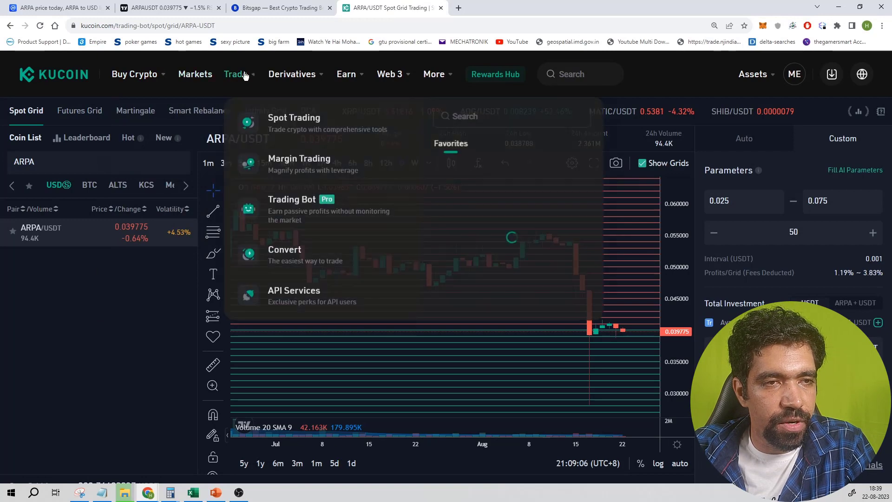
pyautogui.click(281, 205)
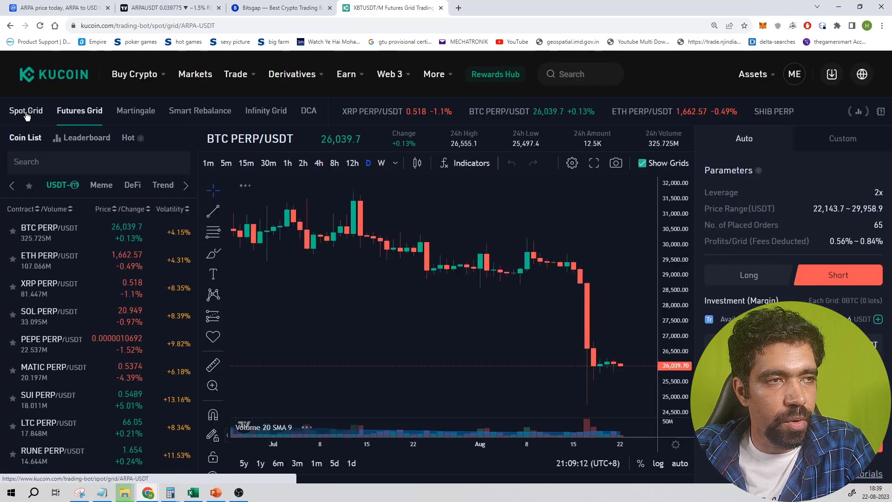
pyautogui.click(26, 115)
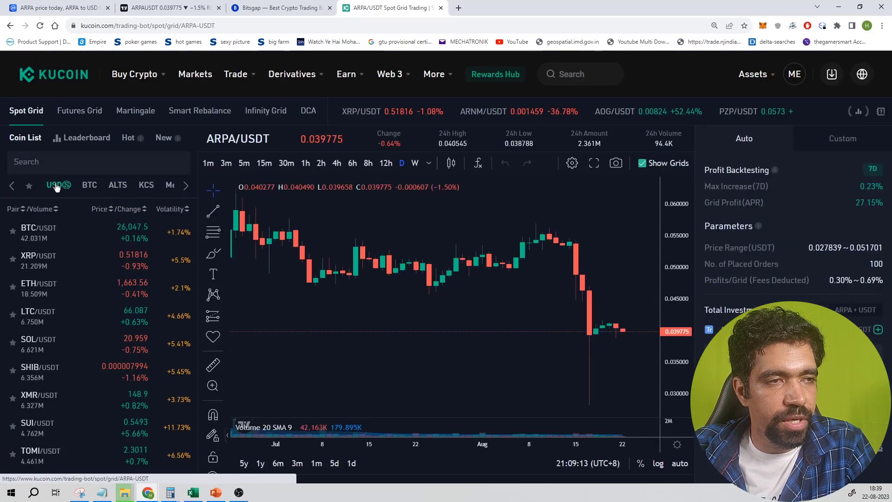
pyautogui.click(46, 162)
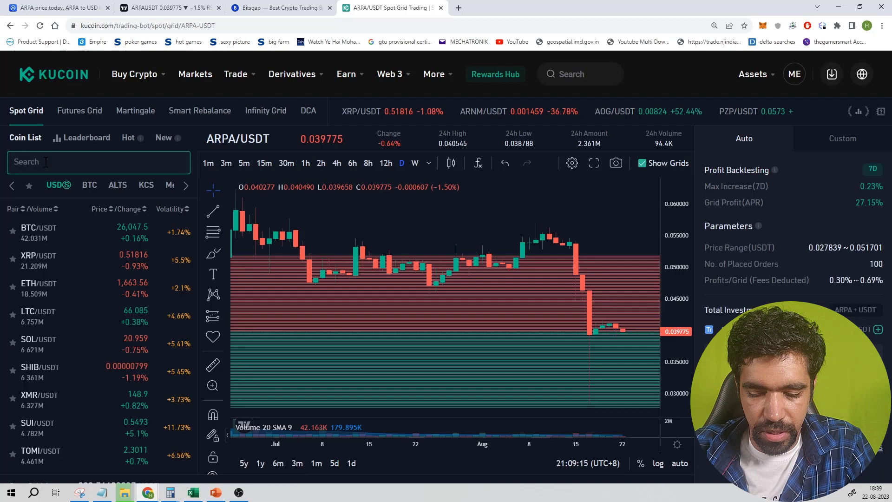
pyautogui.write('ARPA')
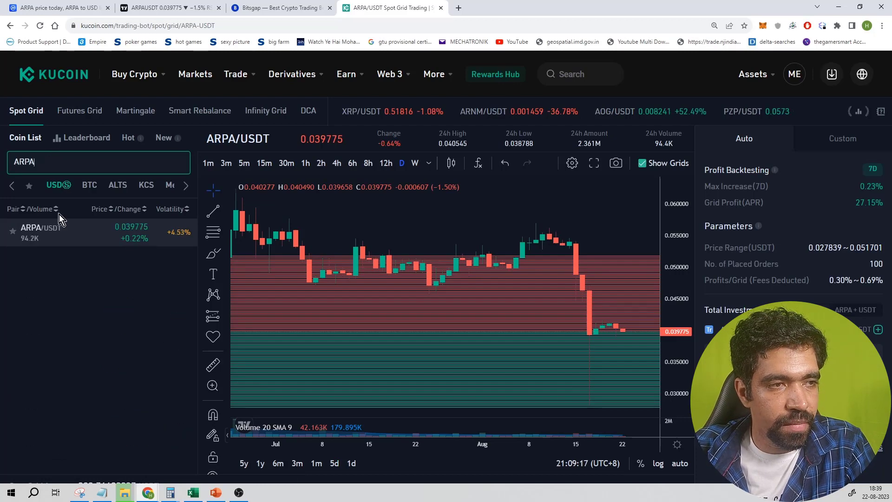
# Switch to Custom grid parameters: 0.025 low, 0.075 high, 100 orders.
pyautogui.click(832, 140)
pyautogui.write('0.0')
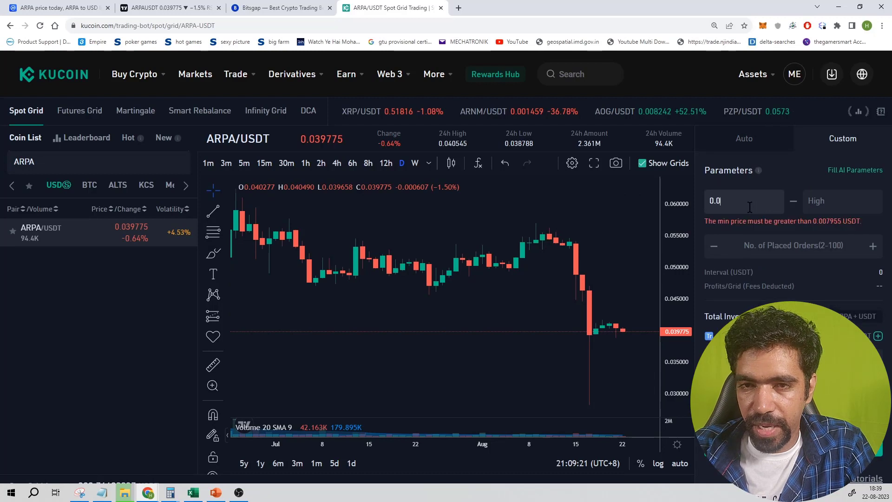
pyautogui.write('250.0')
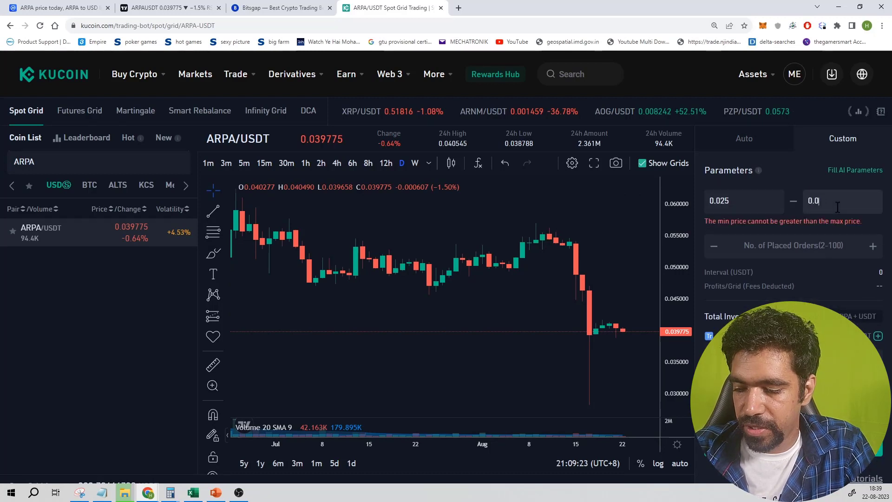
pyautogui.write('75100')
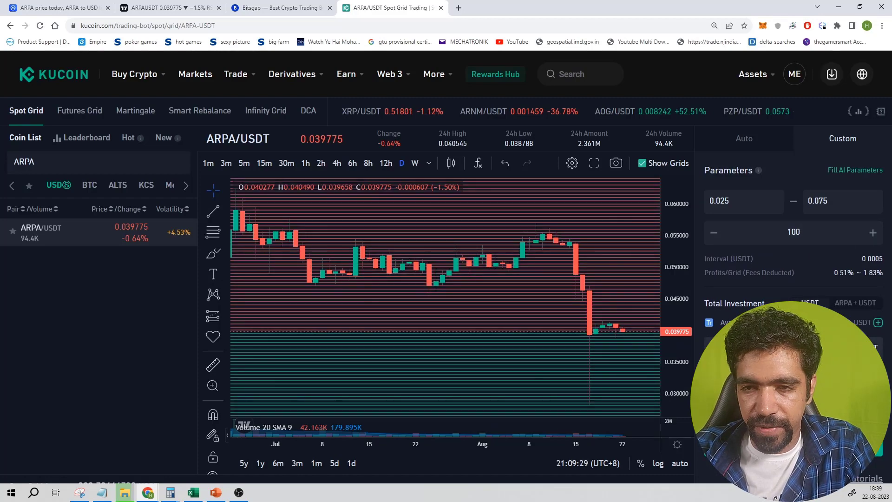
pyautogui.scroll(-3, 441, 278)
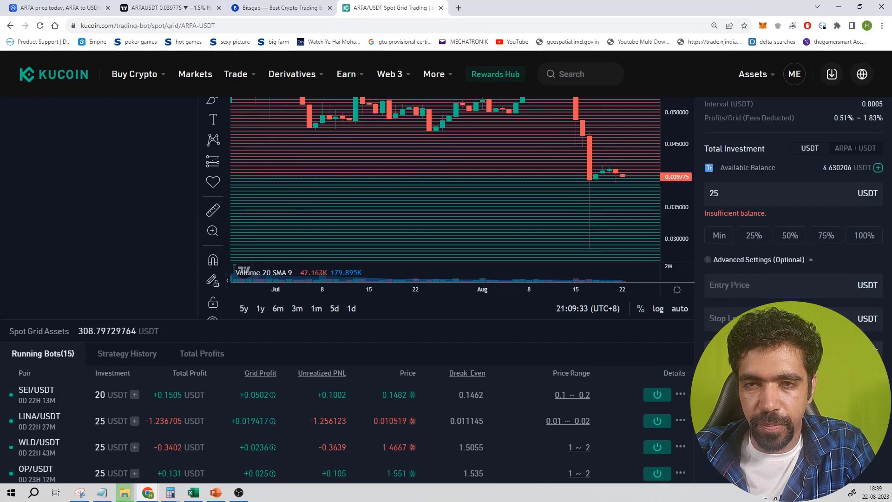
pyautogui.scroll(3, 441, 279)
# Compare with the ARPA chart on TradingView, then review the 25 USDT investment.
pyautogui.click(176, 8)
pyautogui.scroll(2, 576, 263)
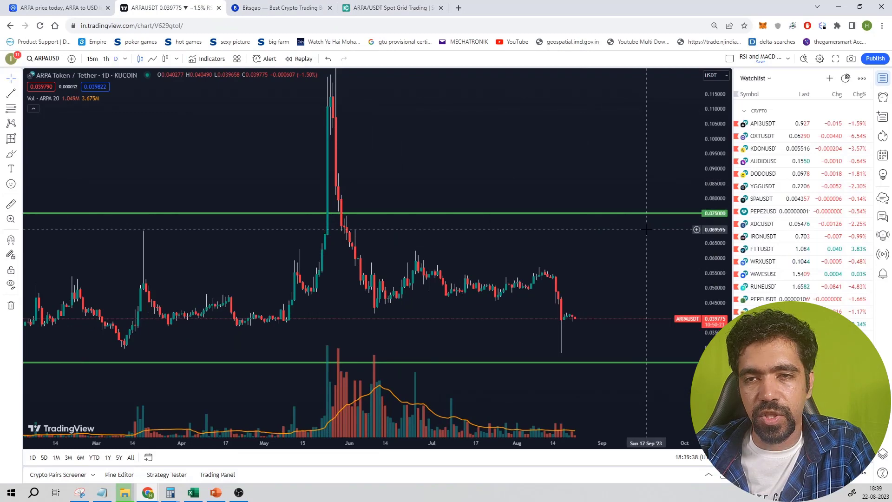
pyautogui.click(395, 8)
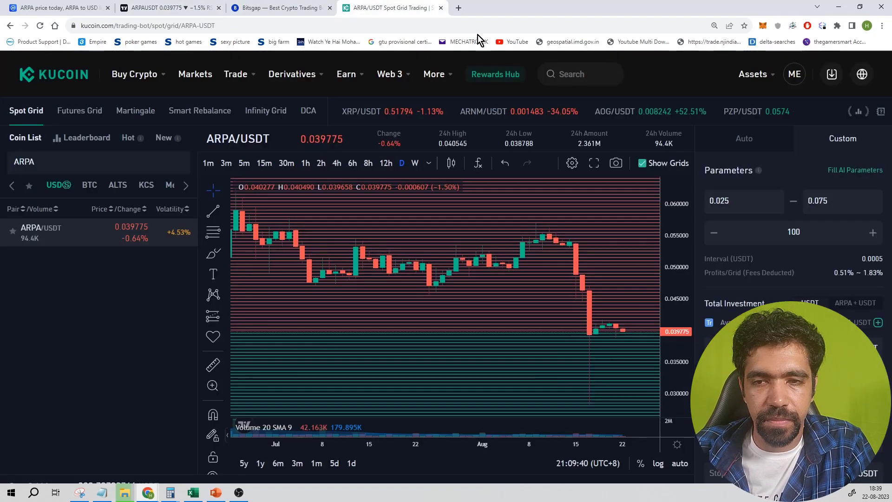
pyautogui.scroll(-3, 709, 285)
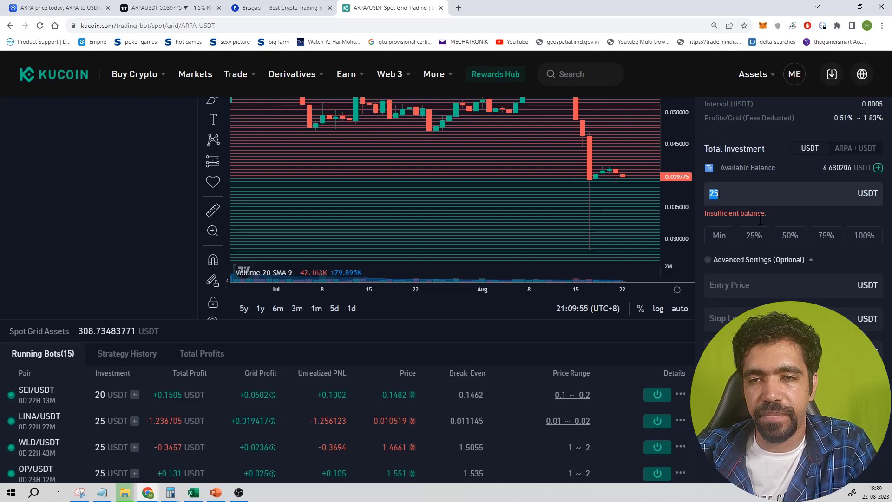
pyautogui.scroll(3, 747, 202)
pyautogui.scroll(-5, 766, 216)
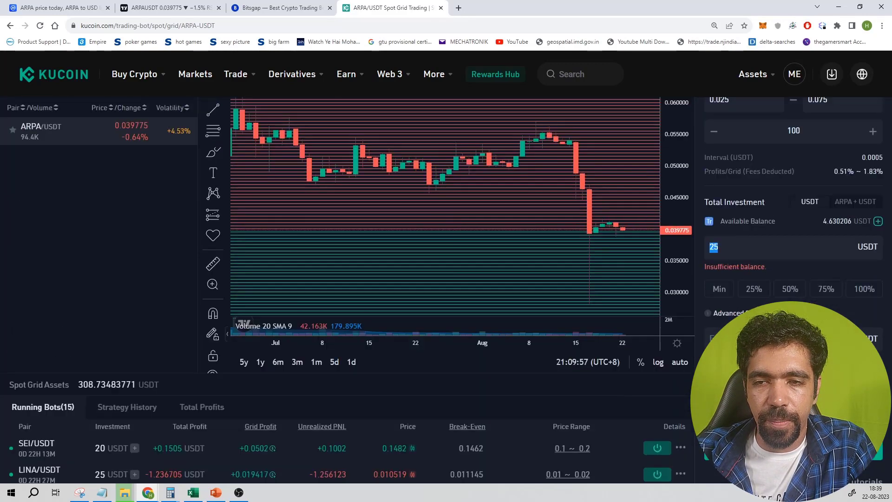